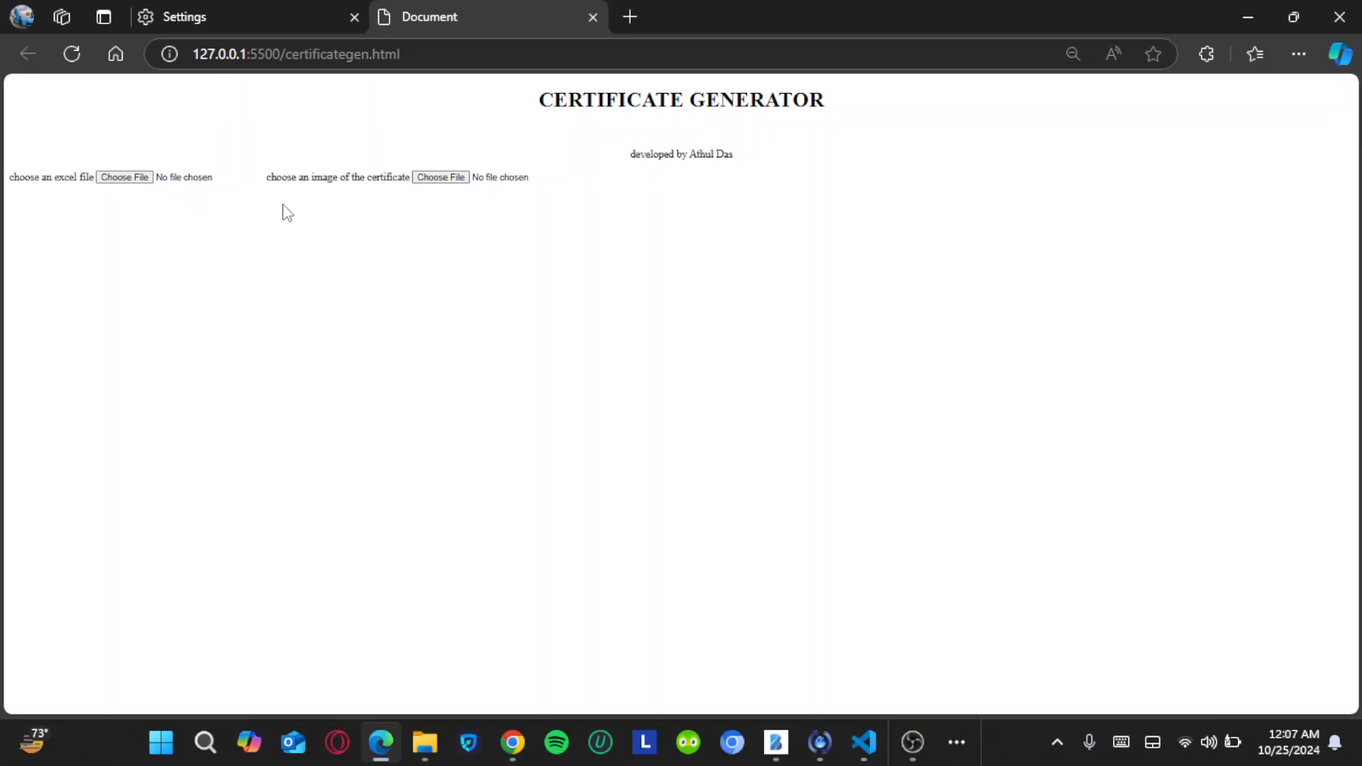
Step: Examine the browser's download settings, including the save location and the option to ask about each download
left_click(258, 9)
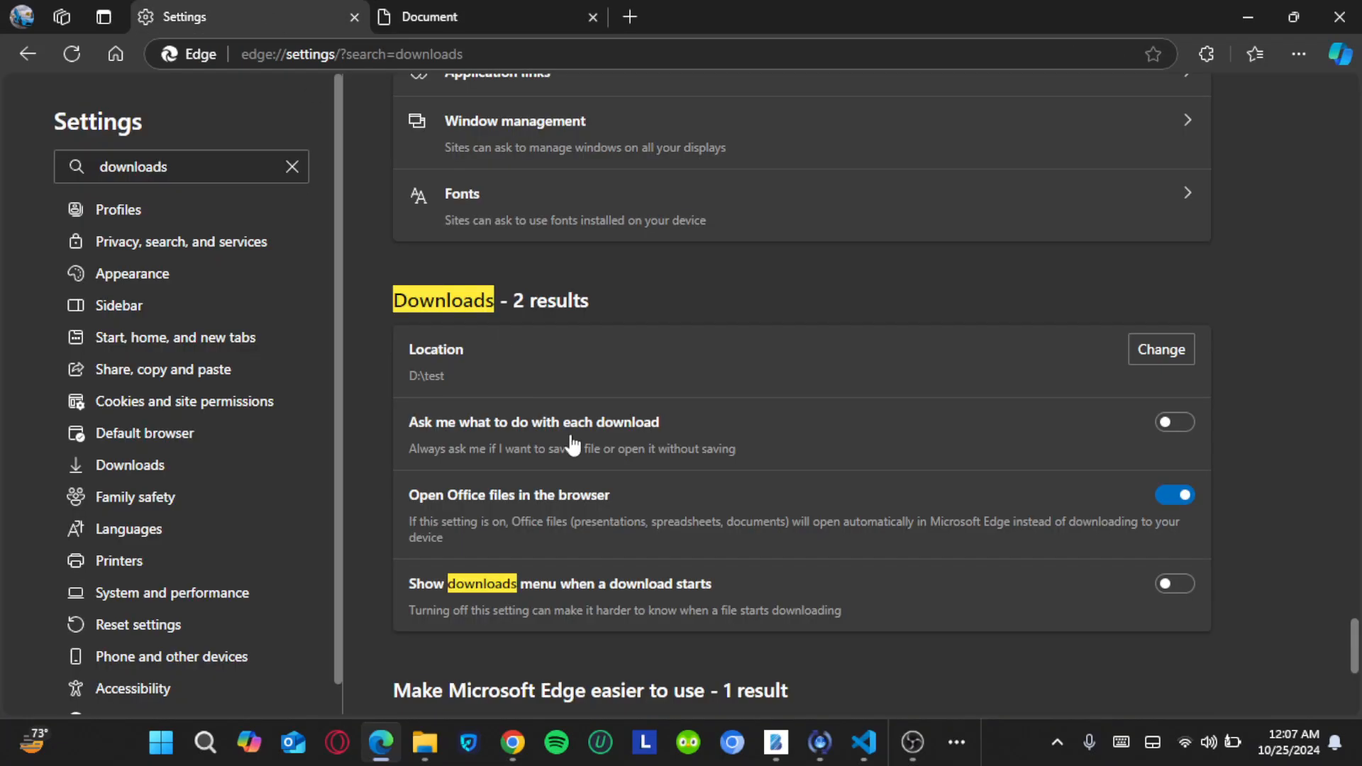
mouse_move(477, 384)
left_mouse_down()
mouse_move(342, 384)
mouse_move(467, 391)
left_mouse_up()
left_click_drag(373, 352, 538, 341)
left_click(376, 317)
left_click_drag(429, 377, 444, 372)
left_click(500, 386)
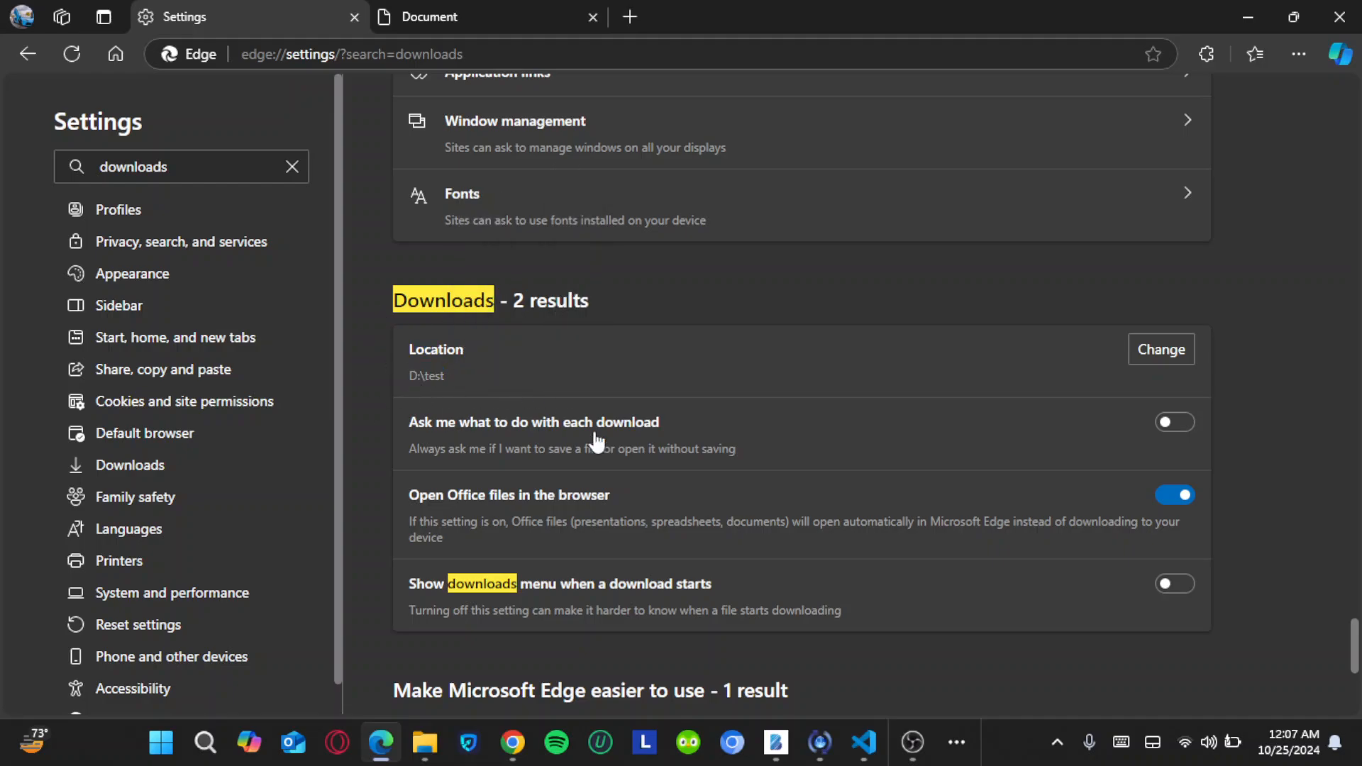
Step: Switch to File Explorer and check the contents of the test and demo folders
left_click(425, 742)
left_click(113, 477)
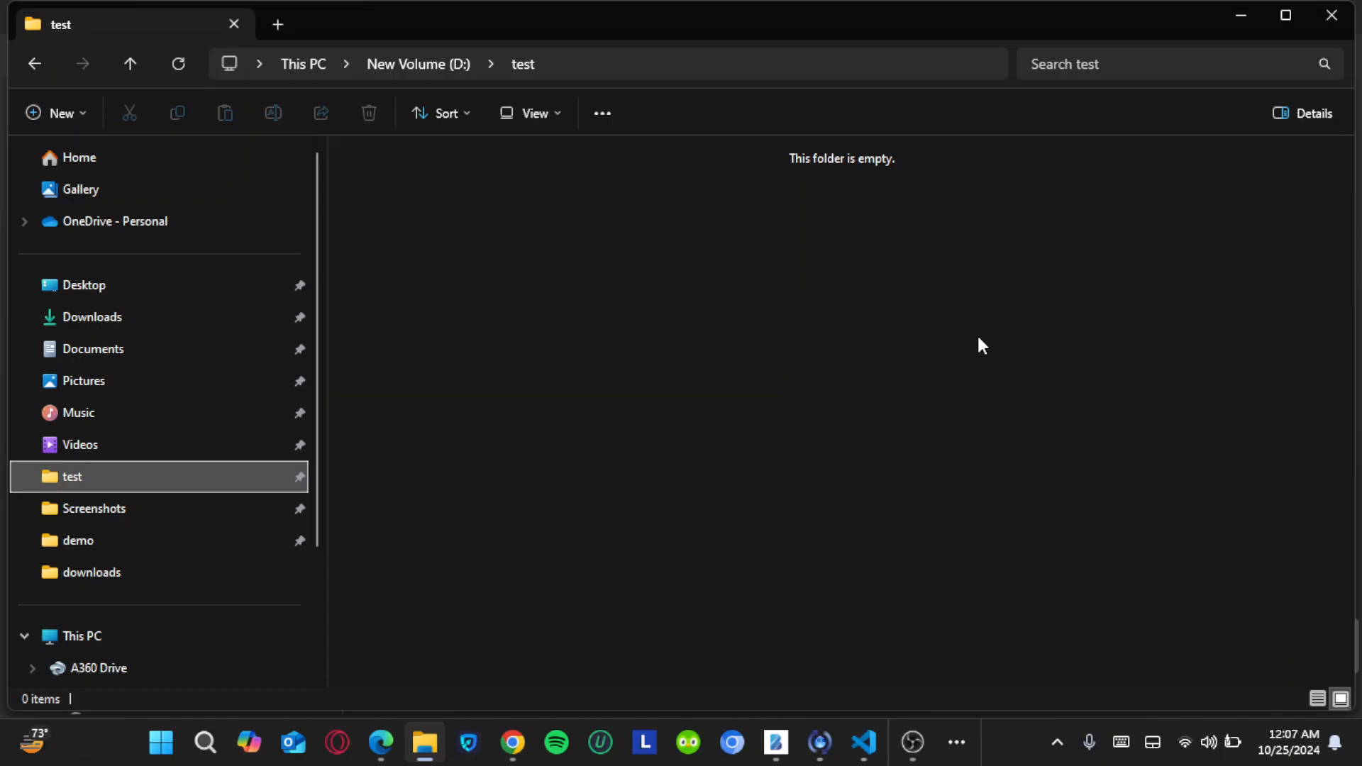
left_click(1254, 14)
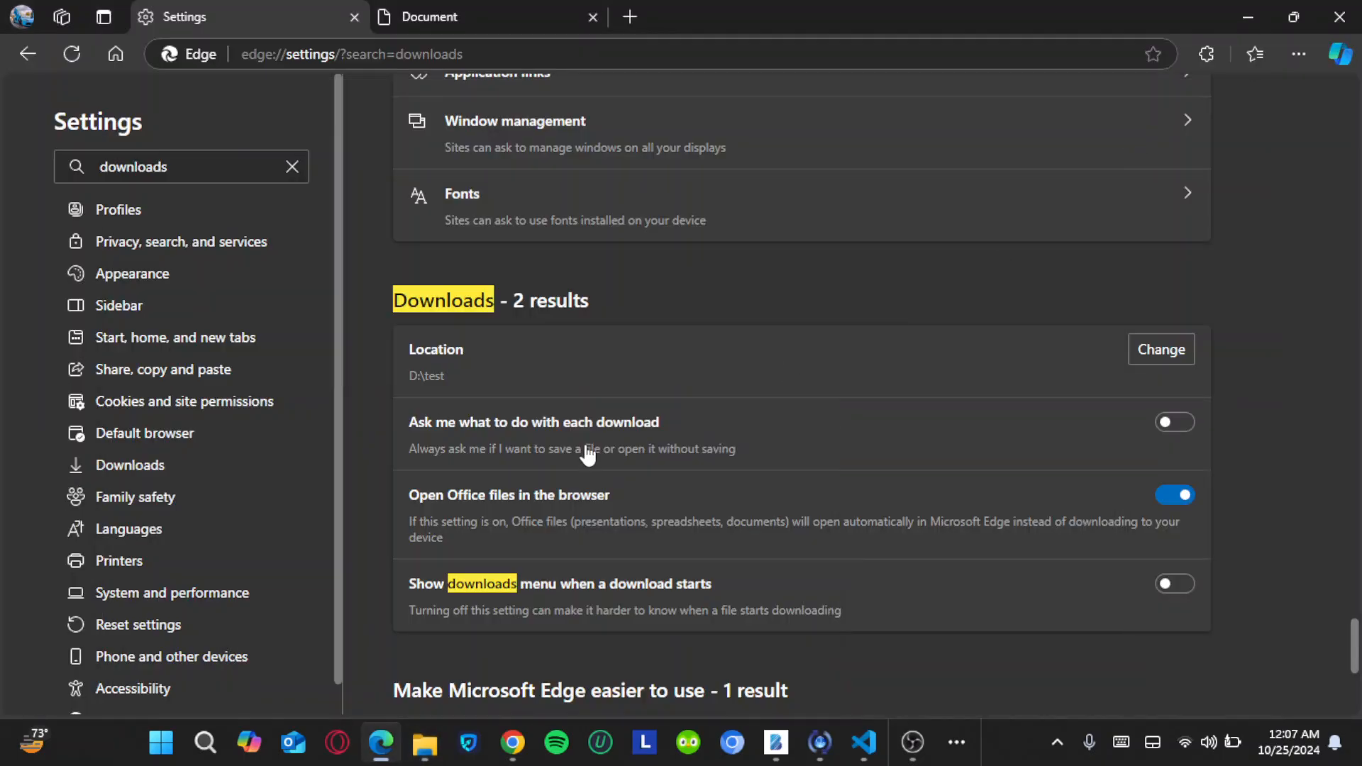
left_click(425, 742)
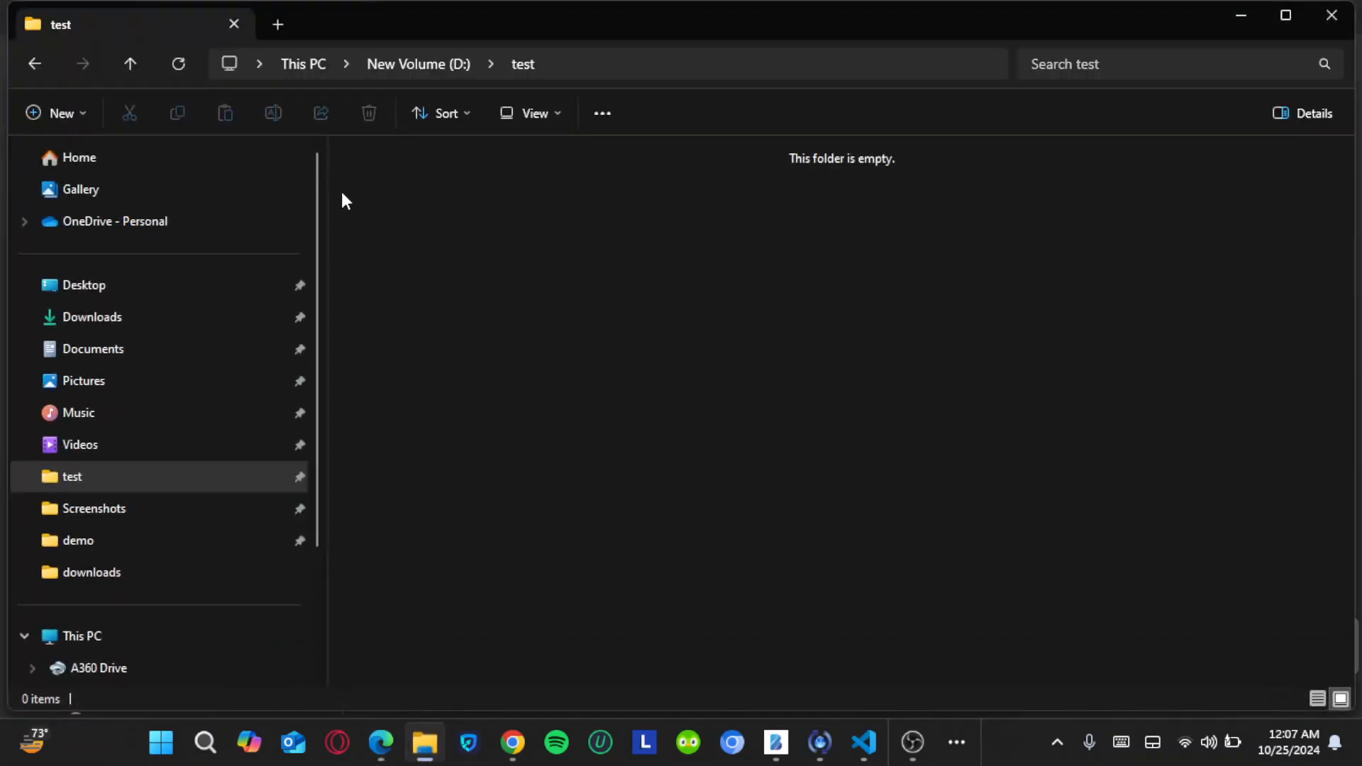
left_click(100, 541)
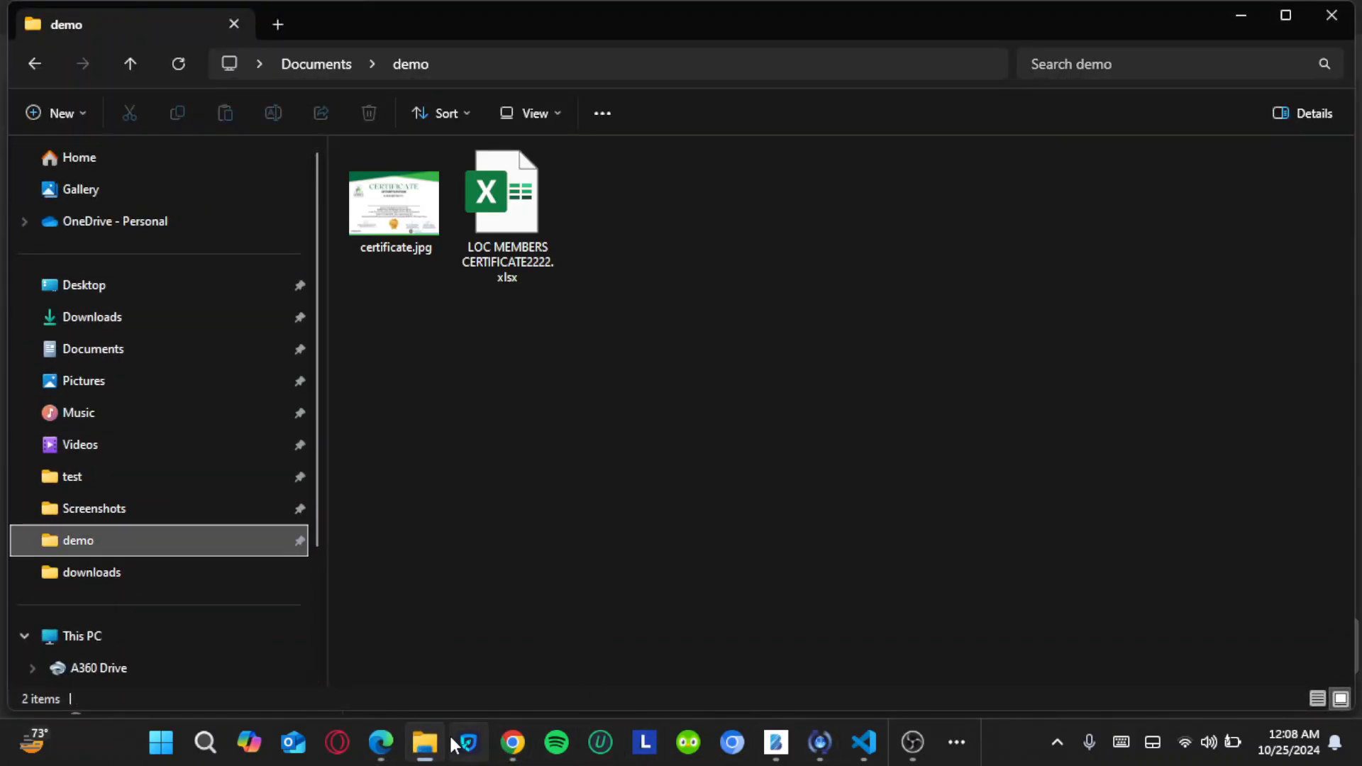
Step: Switch back to the certificate generator page in Edge and load LOC MEMBERS CERTIFICATE2222.xlsx as the Excel file
left_click(393, 743)
left_click(518, 29)
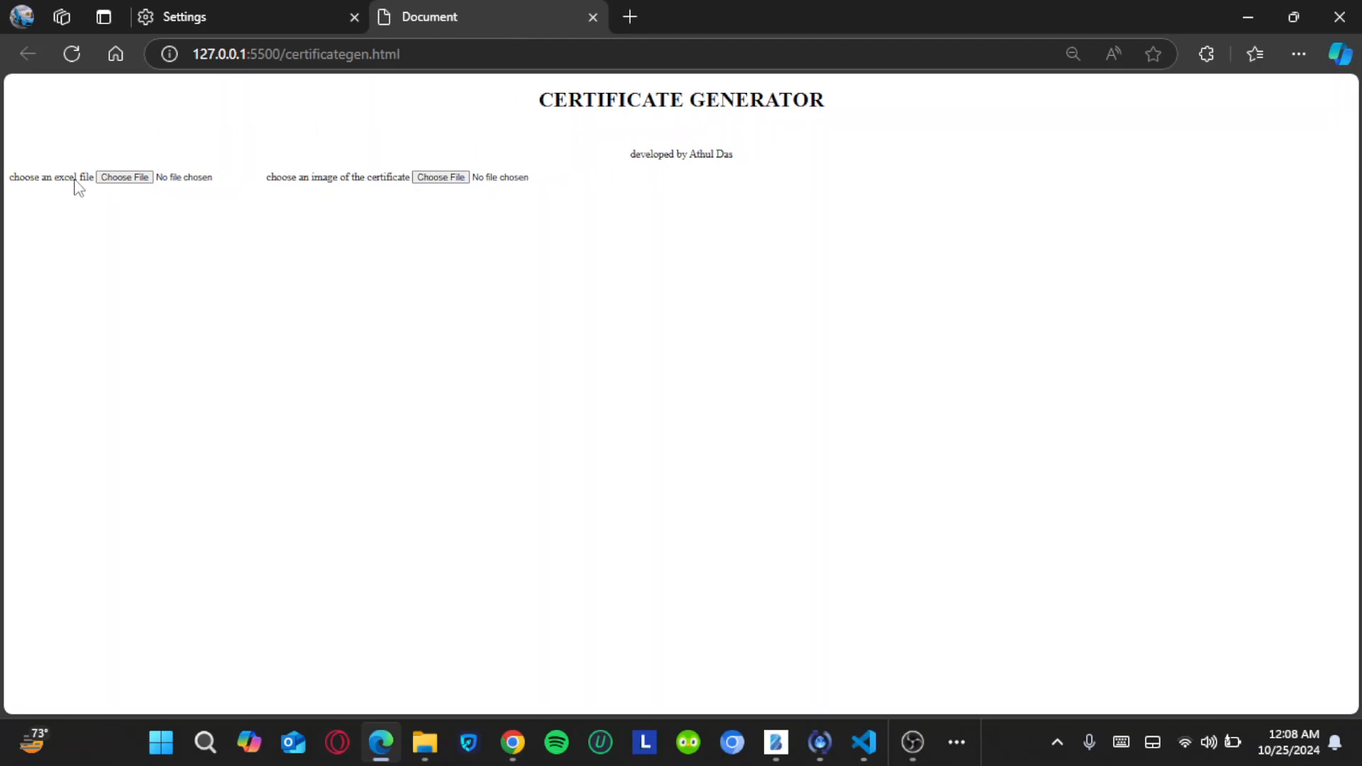
left_click(133, 179)
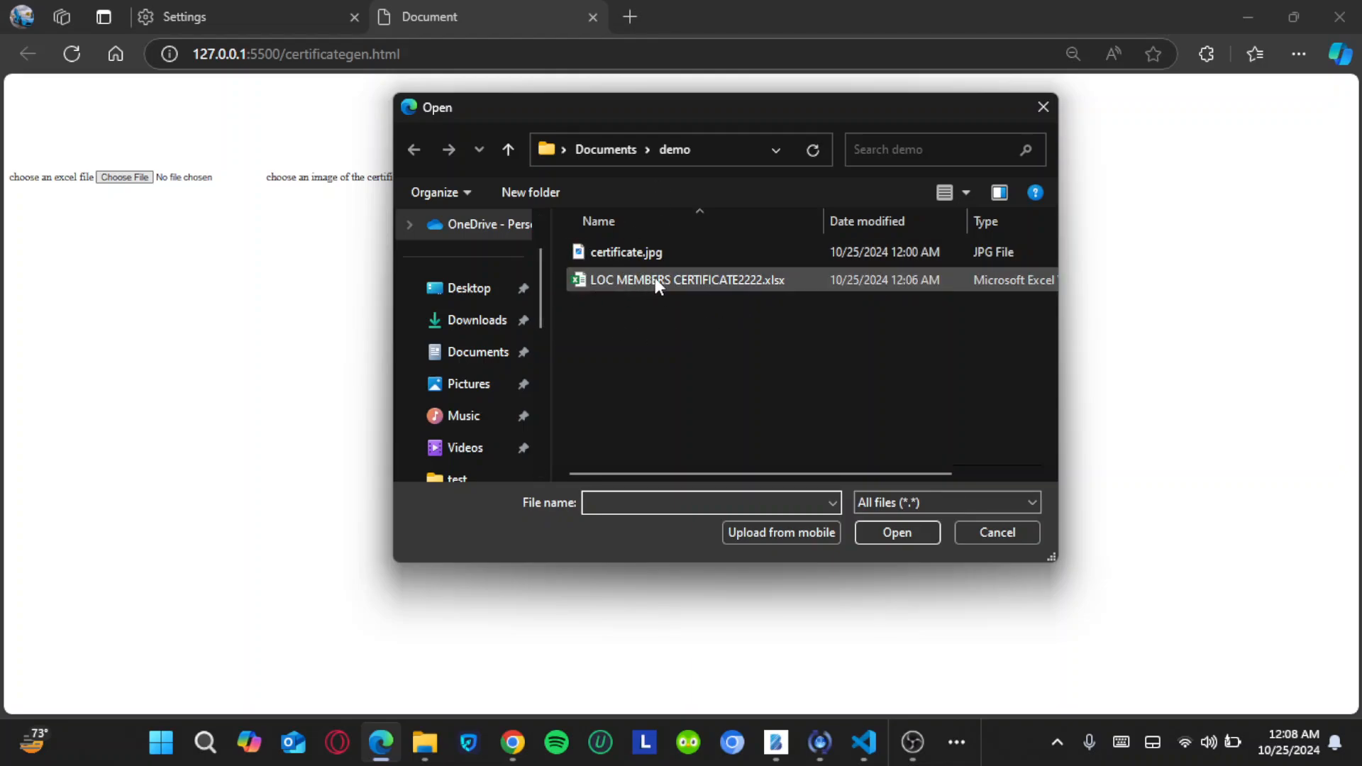
left_click(695, 278)
left_click(896, 543)
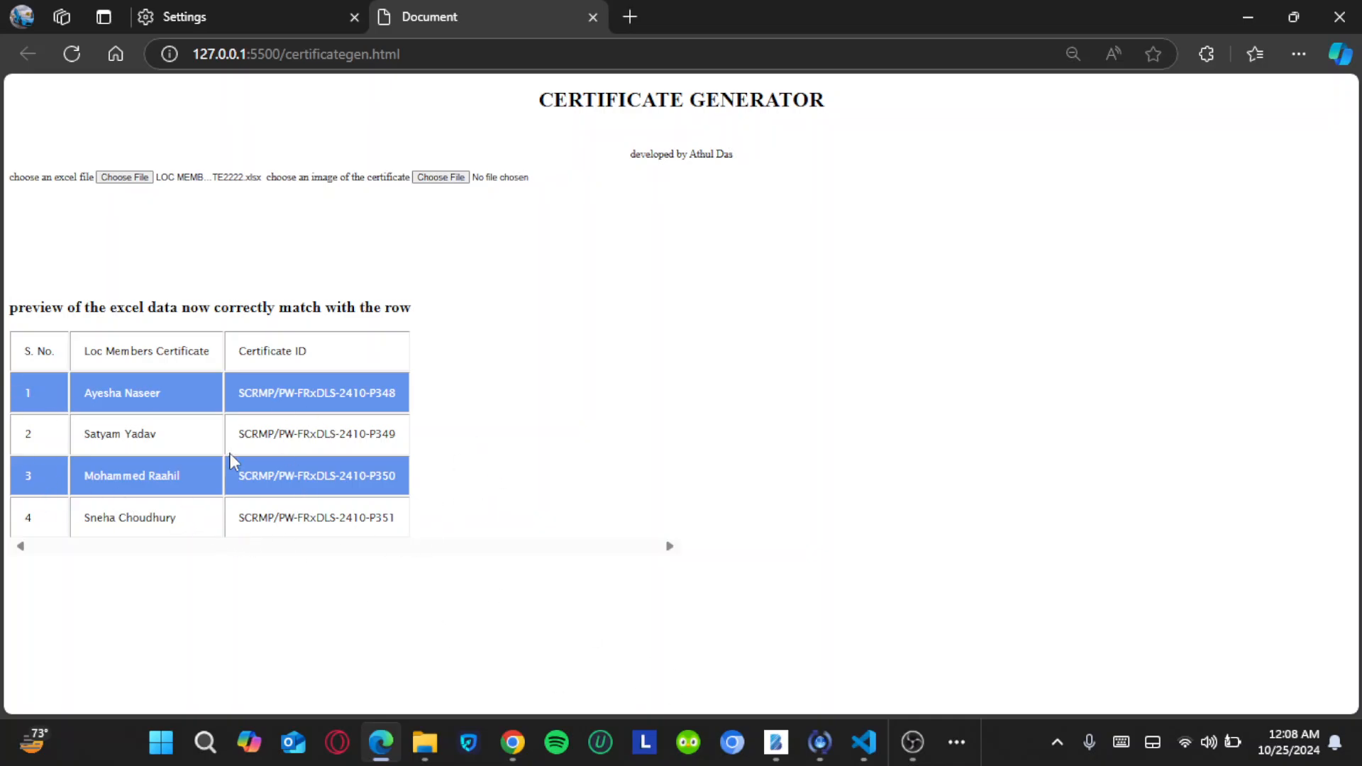
Step: Open the members workbook from the demo folder in Excel, examine its name and certificate ID columns, and return to the generator page
left_click(431, 761)
left_click(538, 179)
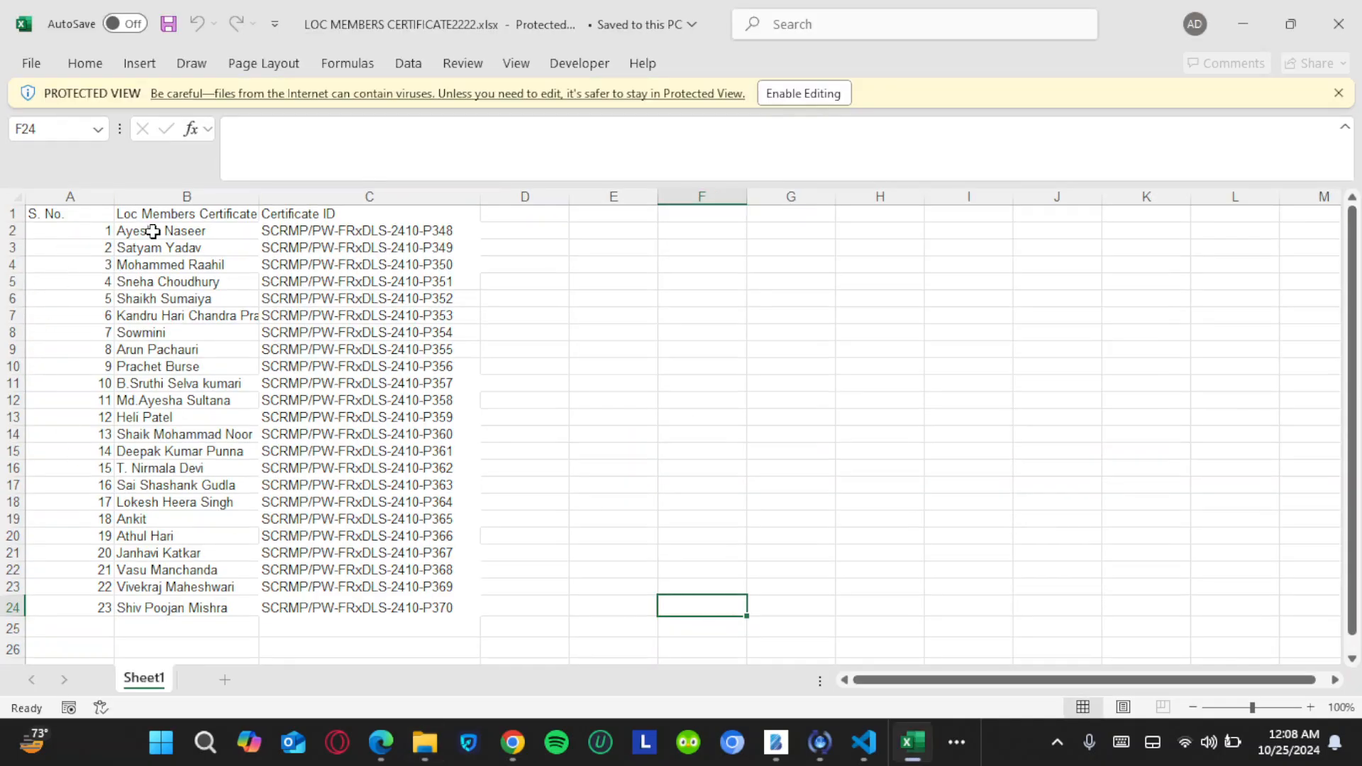
left_click(175, 231)
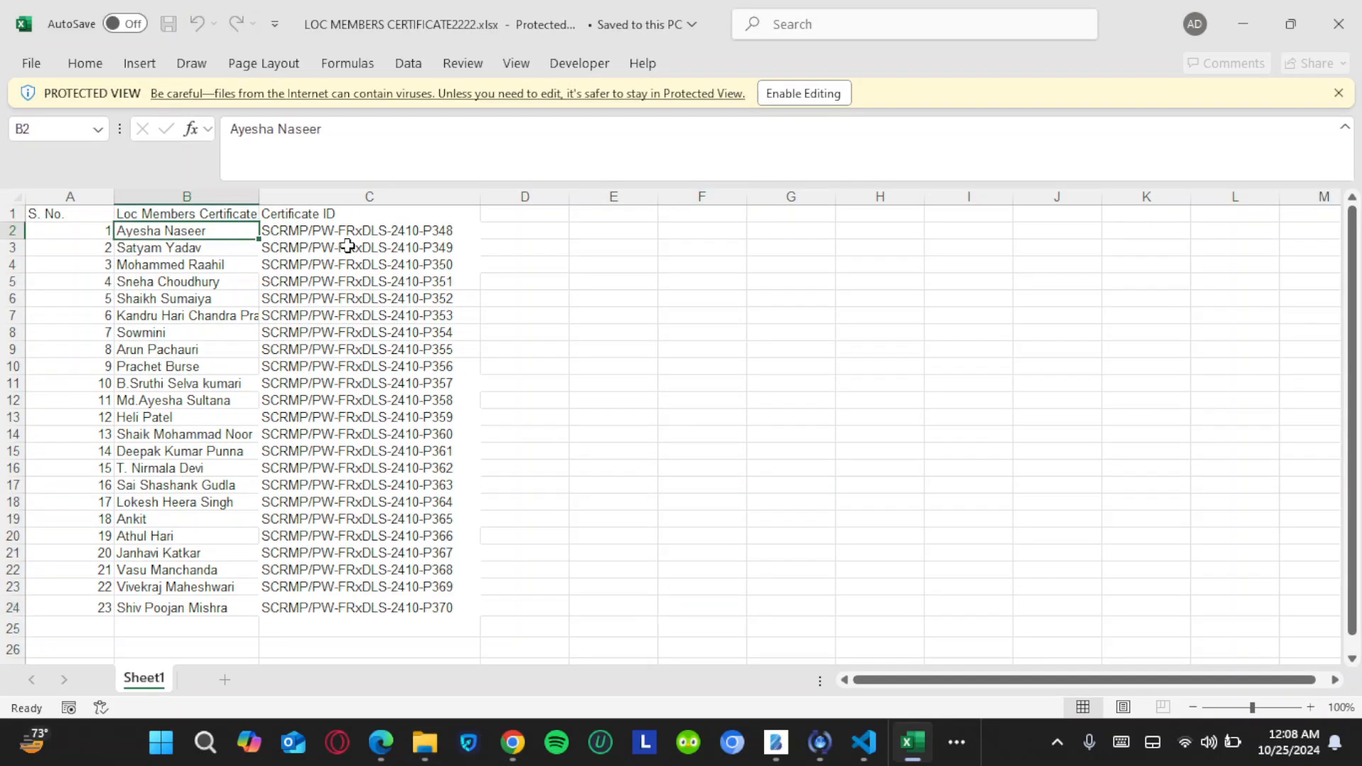
left_click(893, 154)
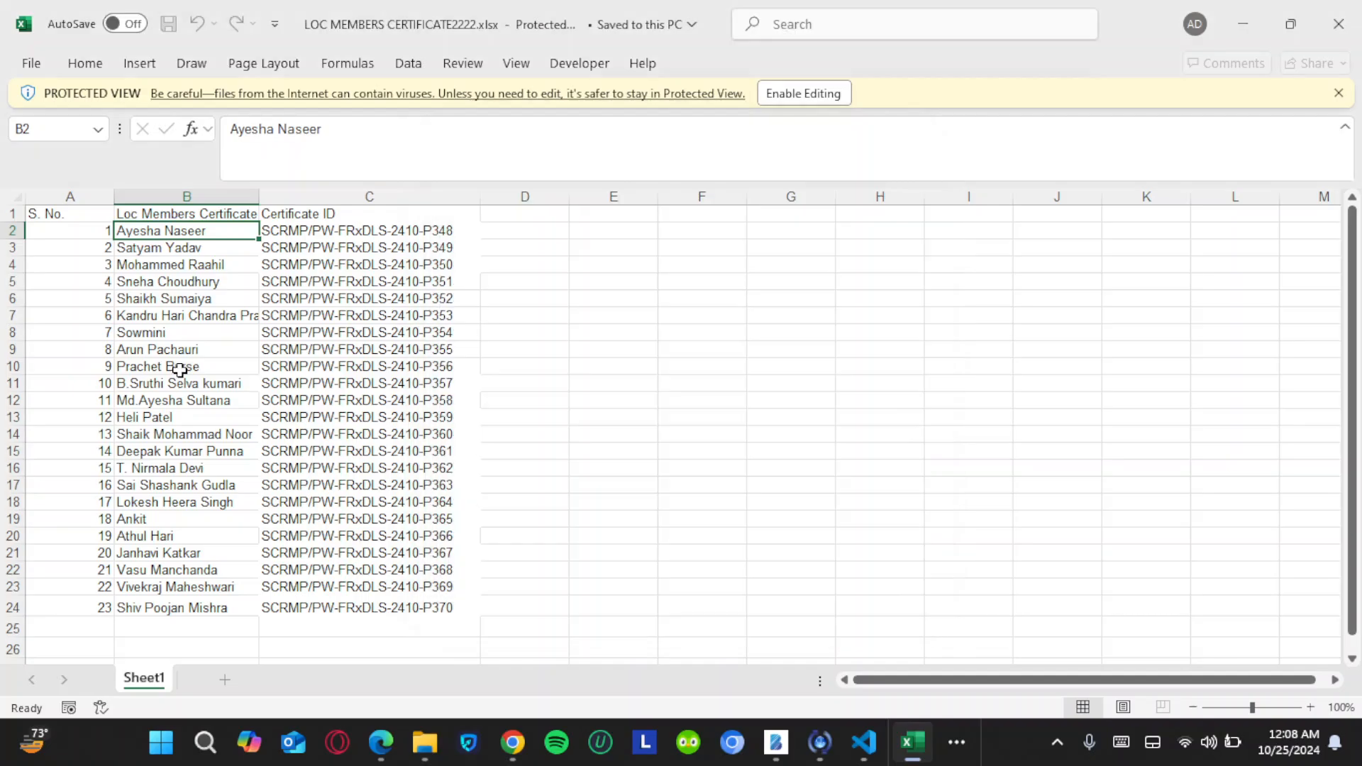
left_click(1243, 23)
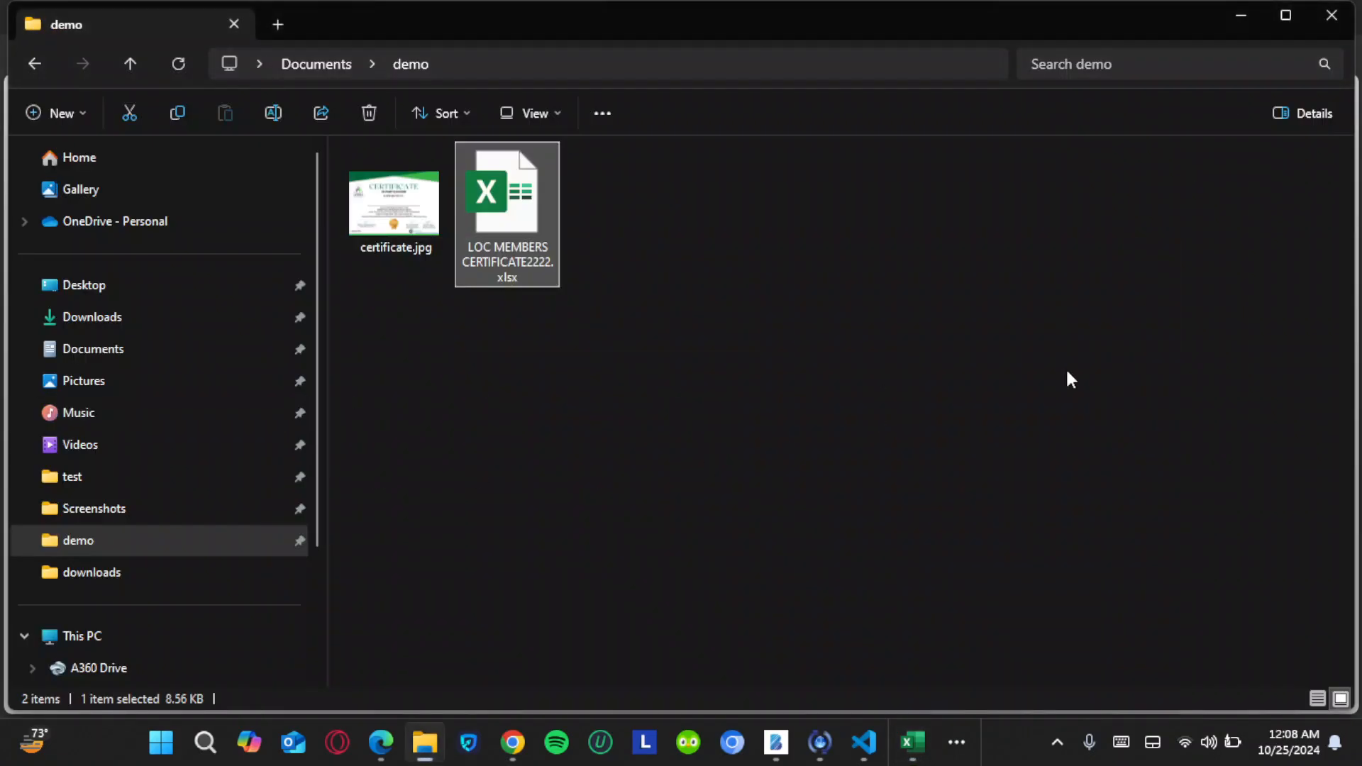
left_click(1241, 15)
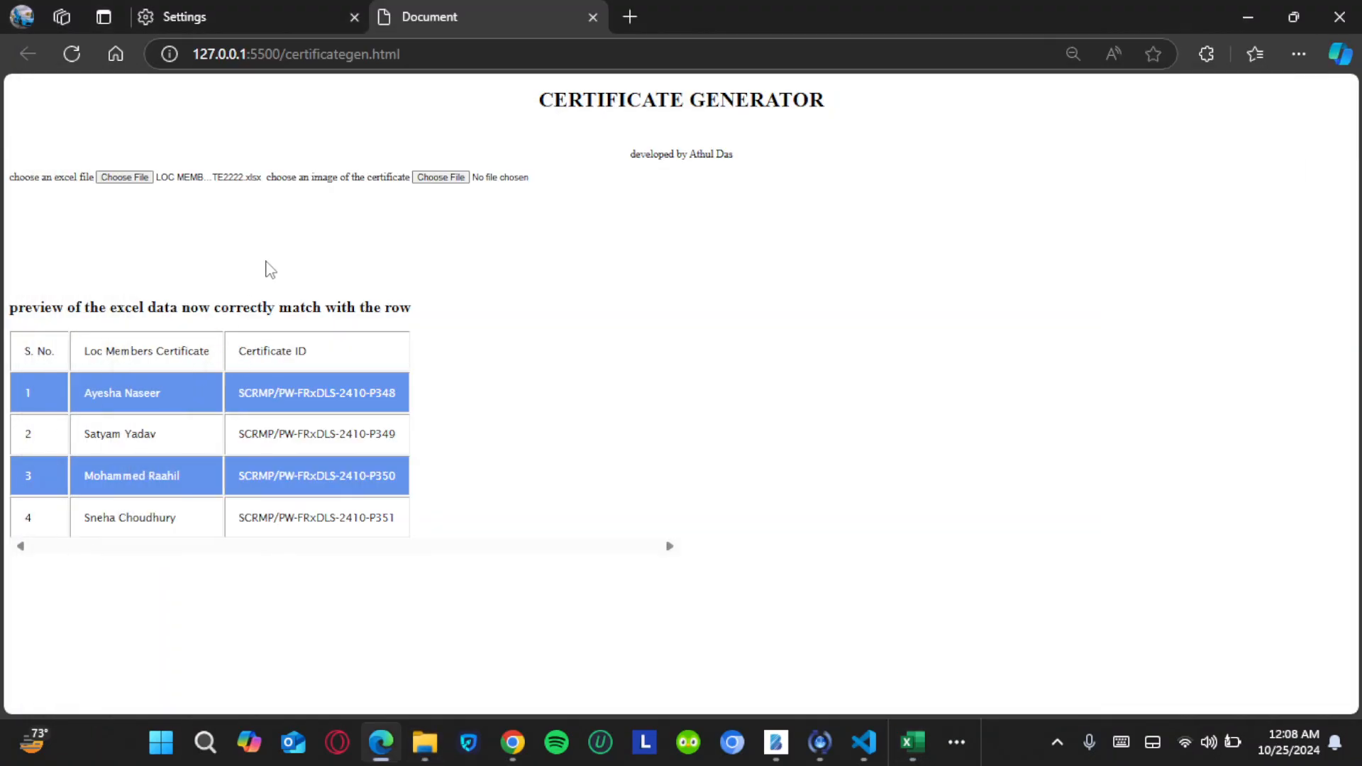
Step: Load certificate.jpg from the demo folder as the certificate image
left_click(439, 178)
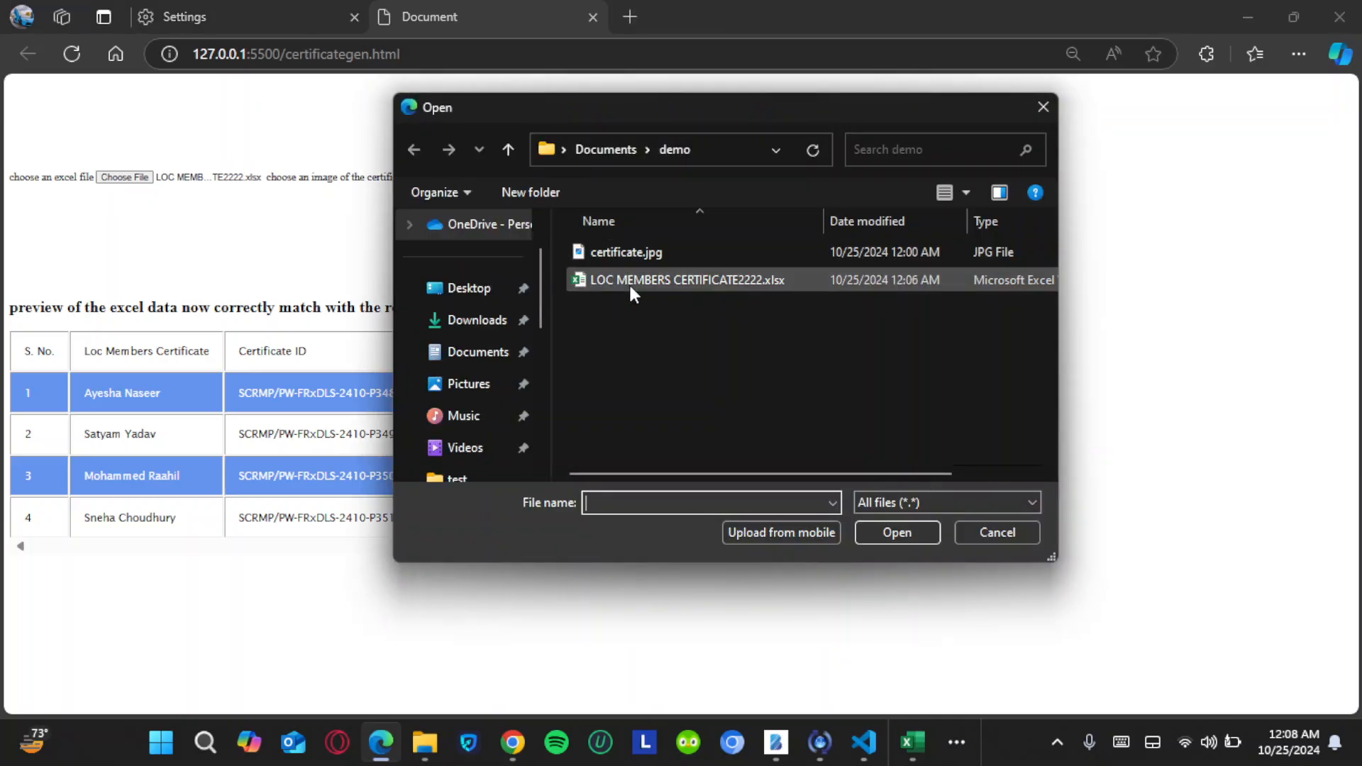
left_click(629, 283)
left_click(643, 254)
left_click(914, 533)
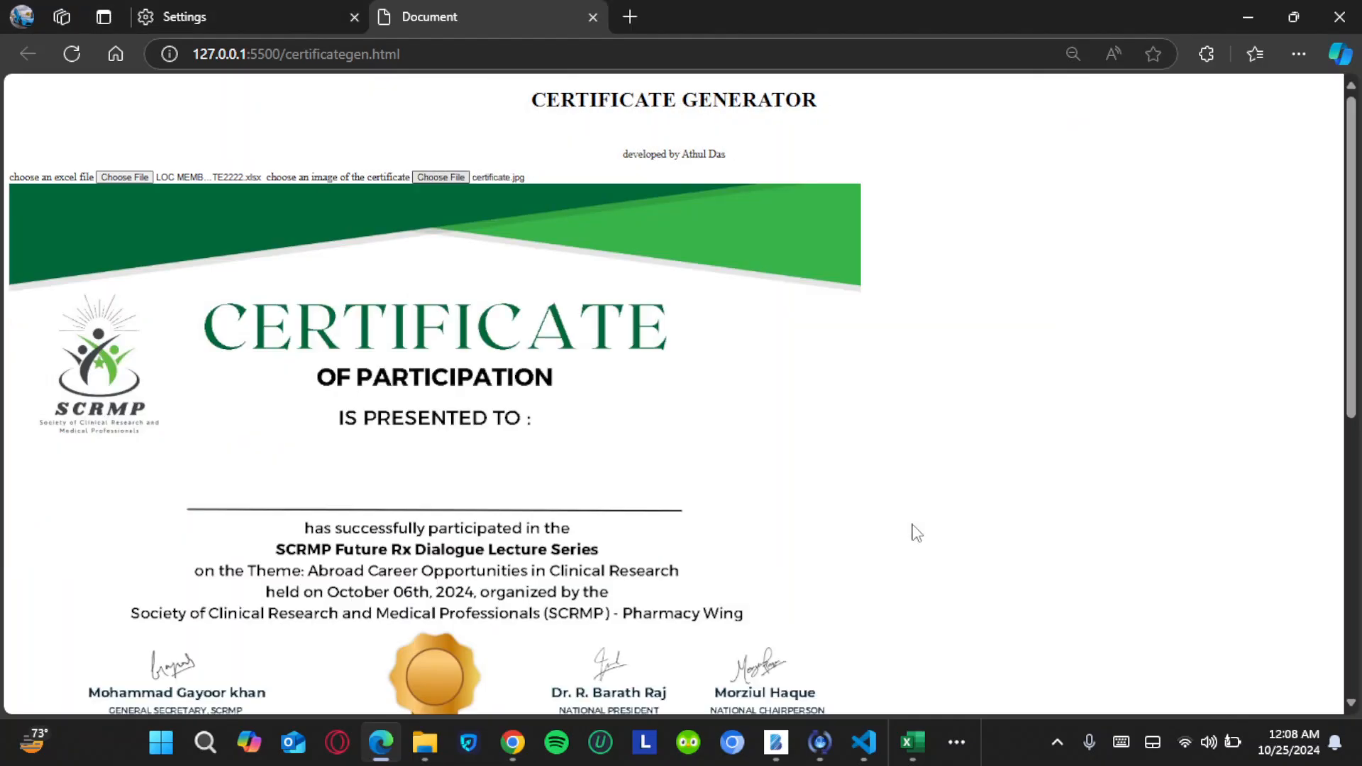
Step: Examine the certificate preview, the text placement controls and the Excel data preview
scroll(730, 489, "down", 7)
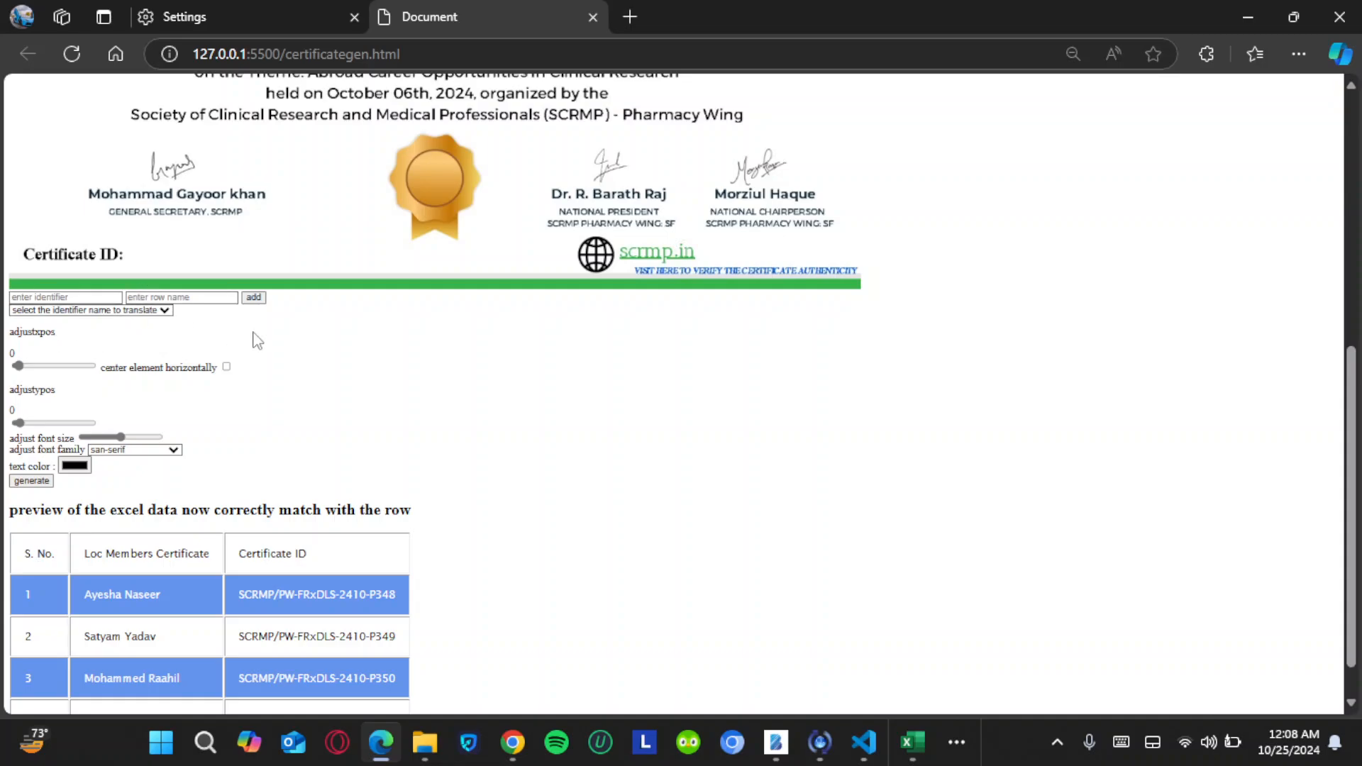
scroll(260, 345, "up", 1)
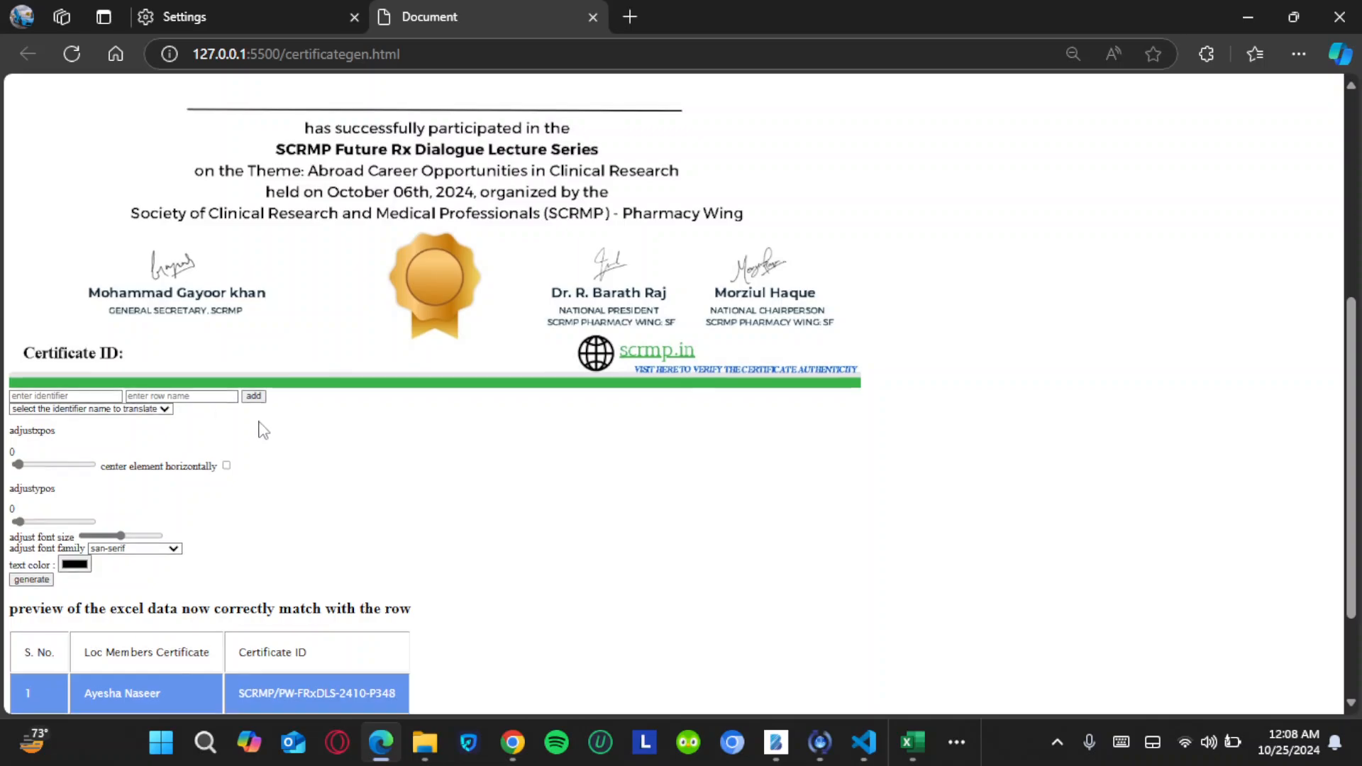
scroll(260, 428, "down", 1)
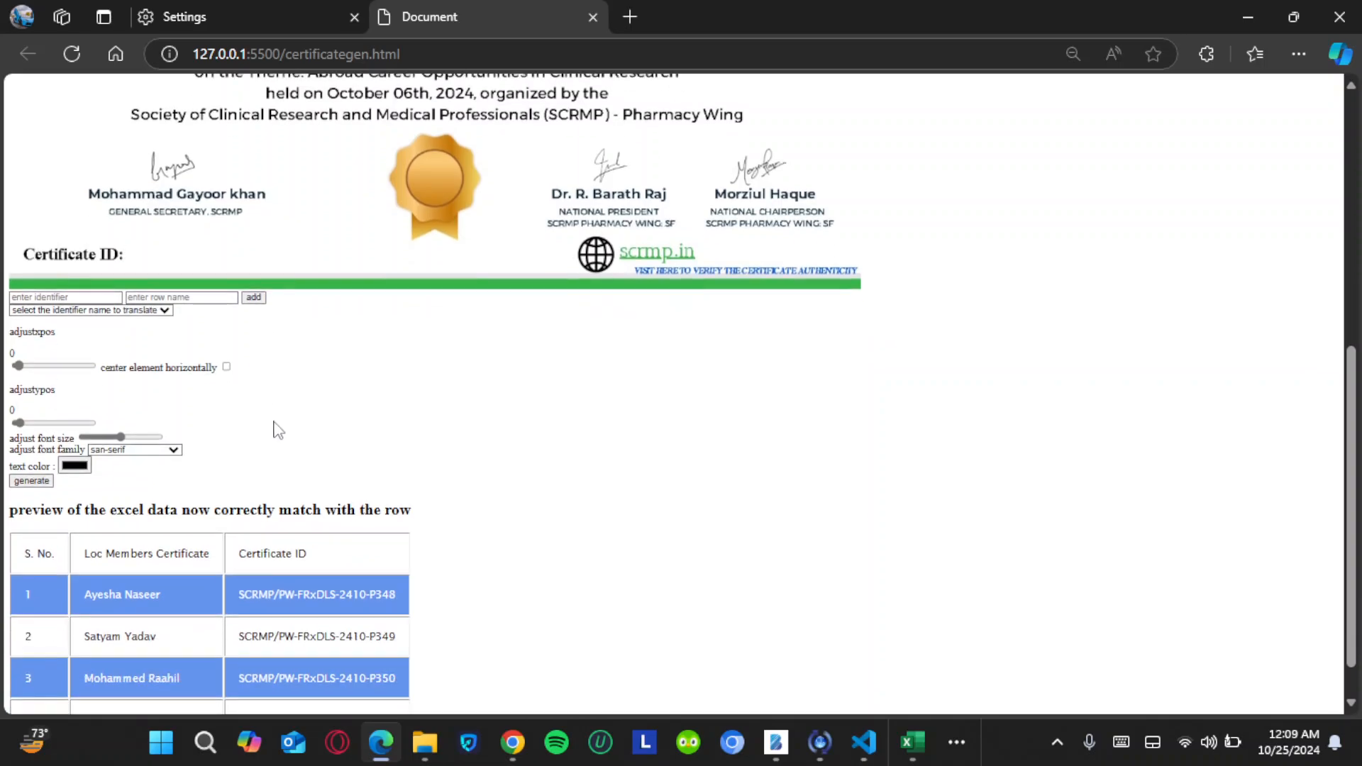
scroll(277, 429, "up", 3)
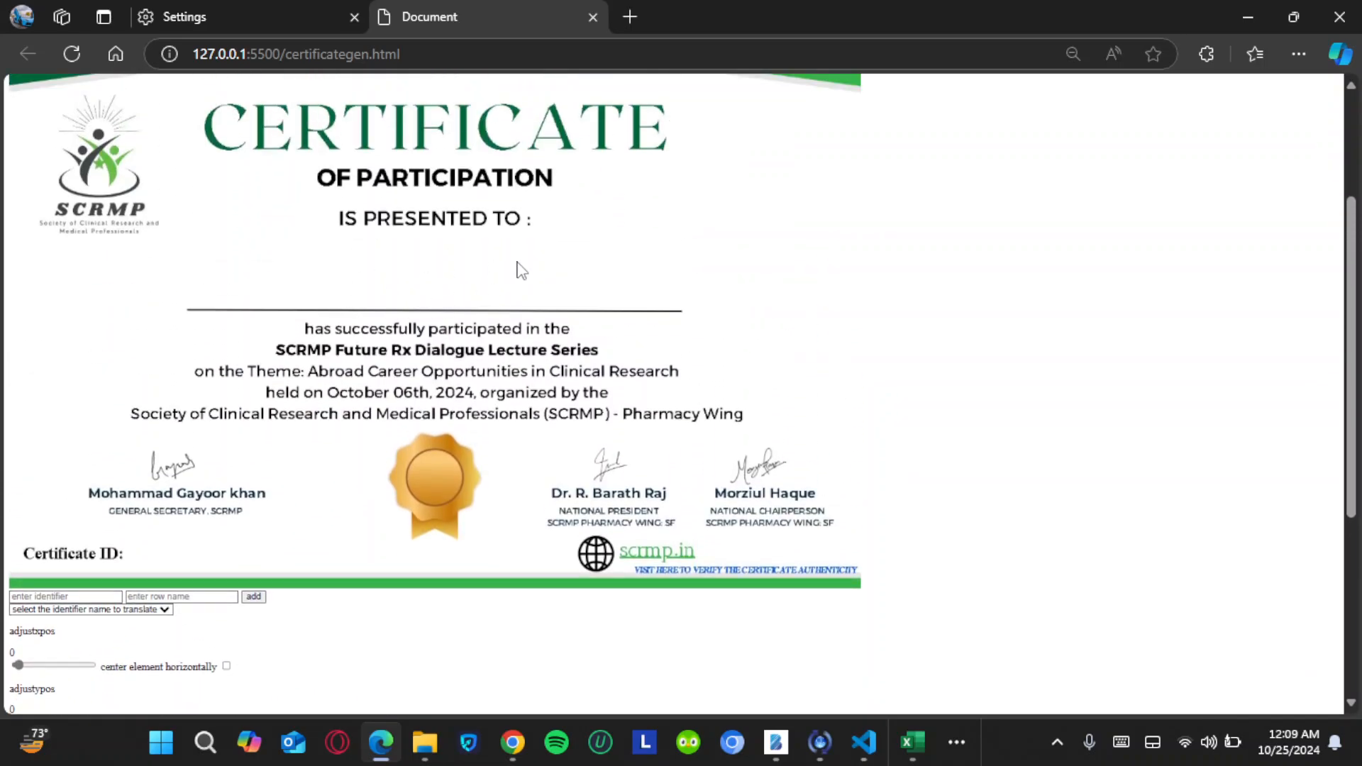
scroll(91, 653, "down", 4)
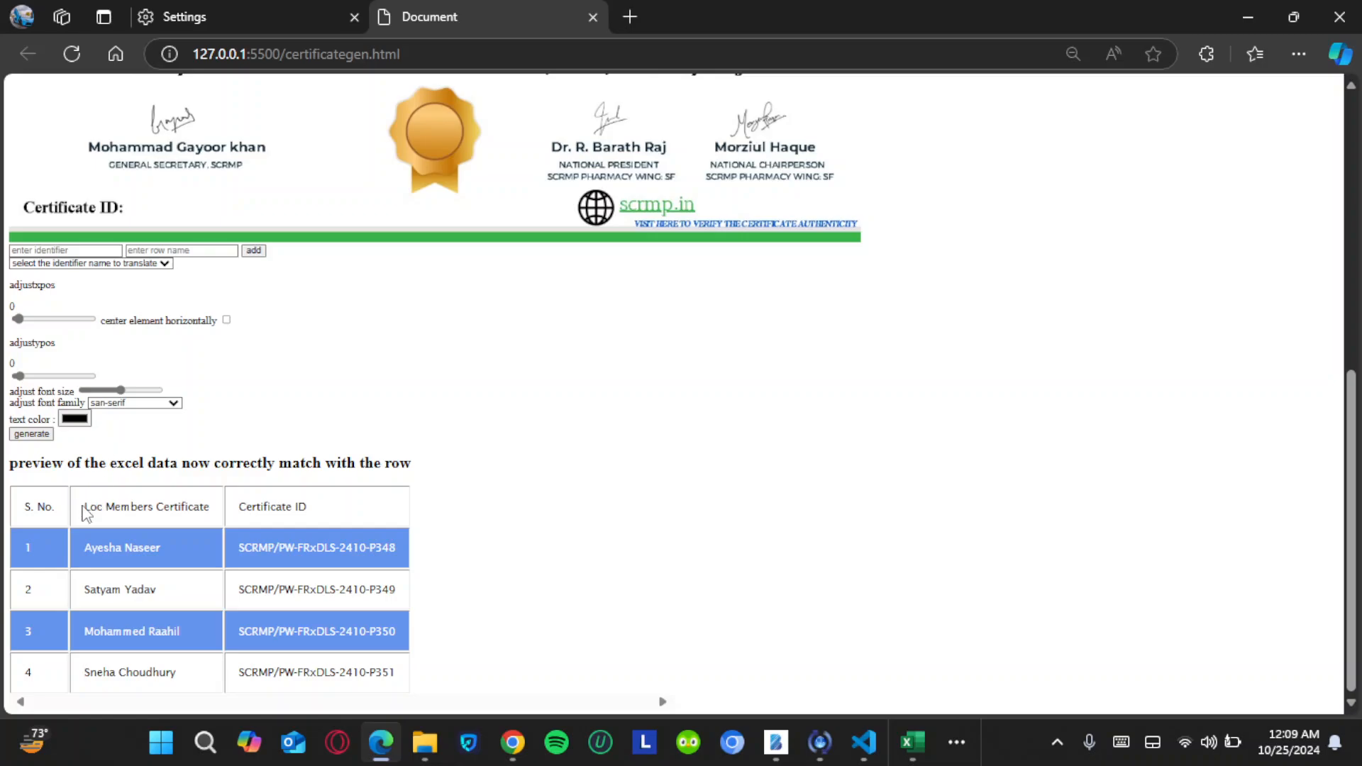
left_click_drag(84, 509, 191, 509)
right_click(192, 510)
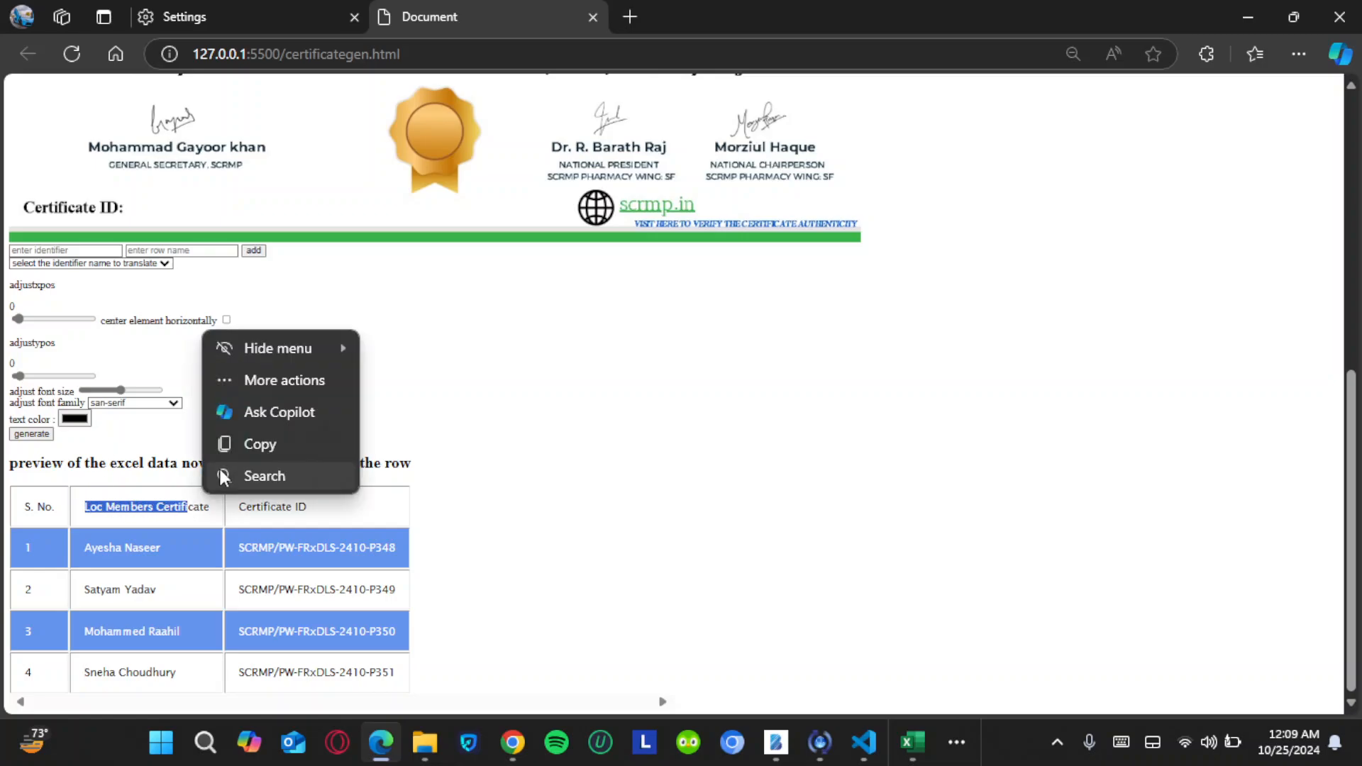
left_click(152, 489)
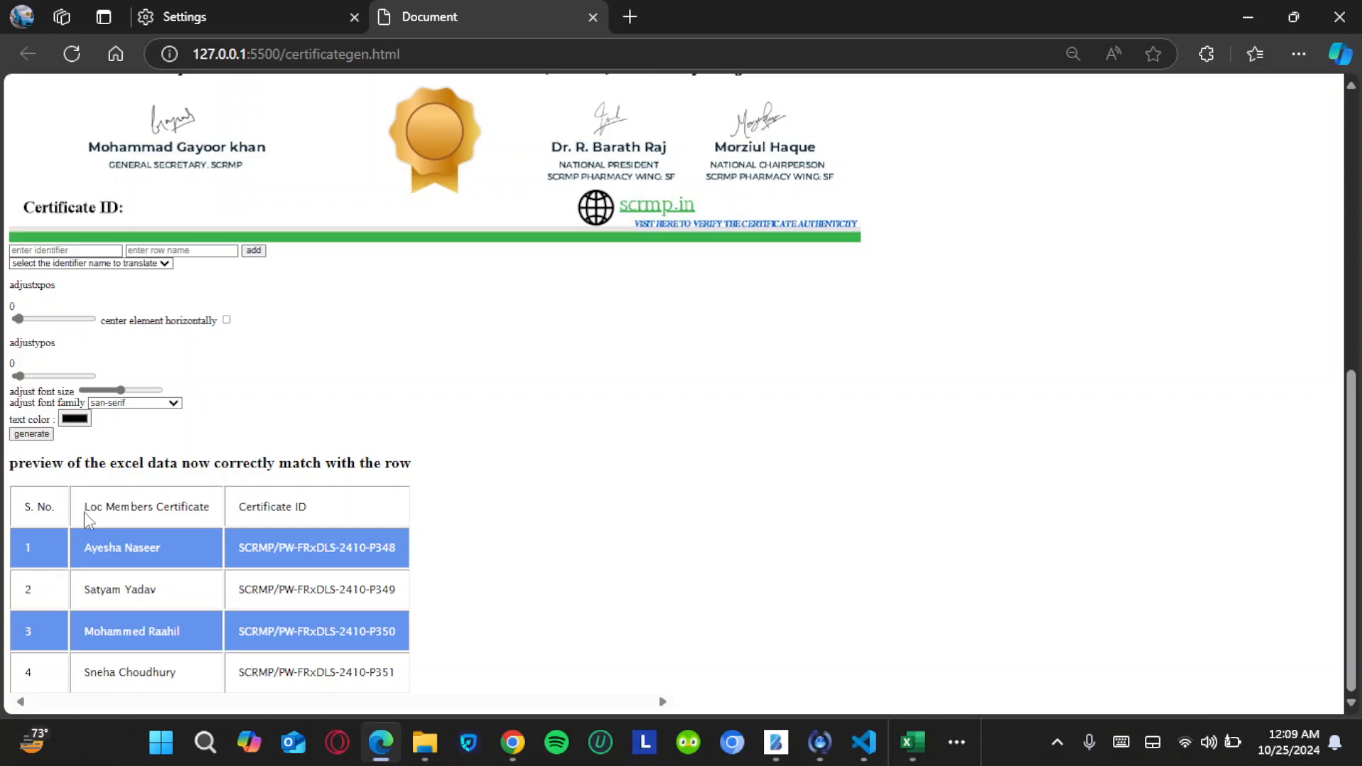
Step: Copy the column header "Loc Members Certificate" from the Excel data preview and enter it as the row name
left_click_drag(83, 508, 213, 518)
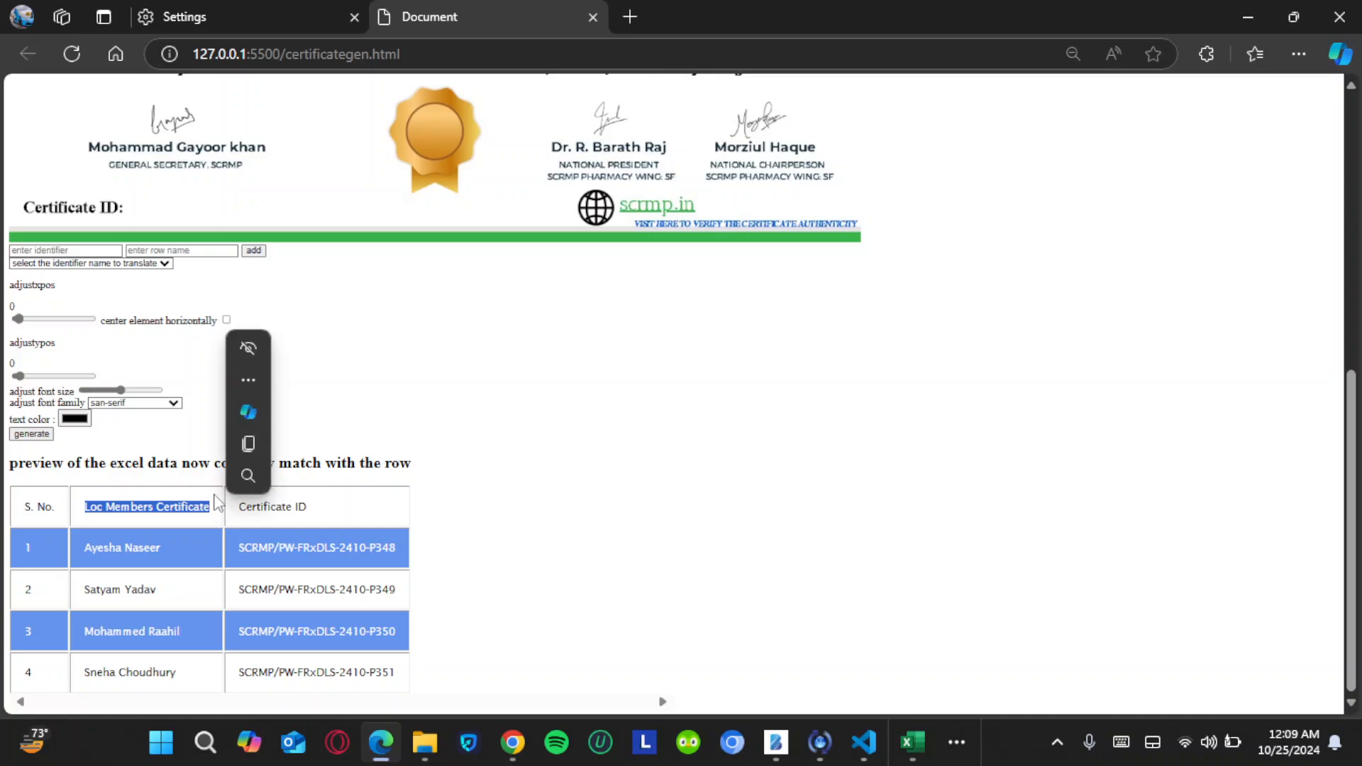
key("ctrl+c")
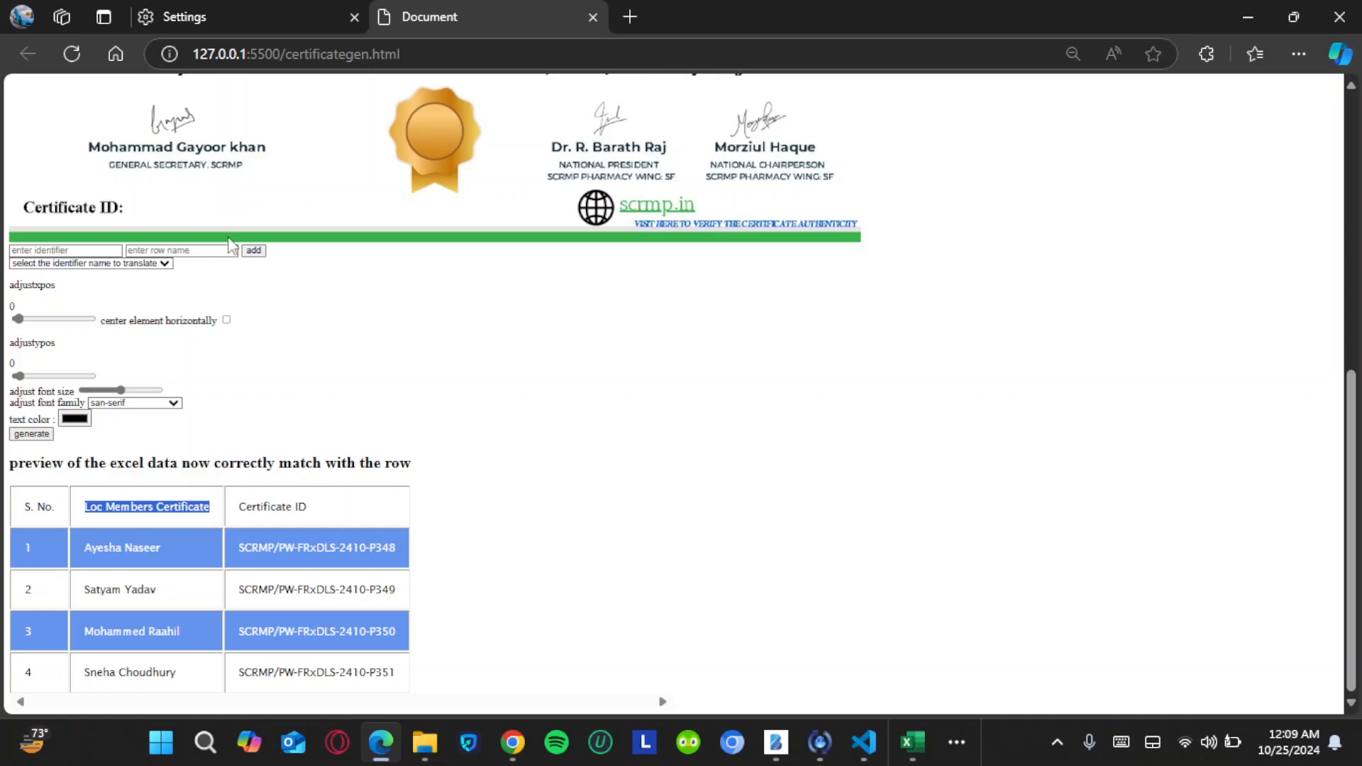
left_click(203, 251)
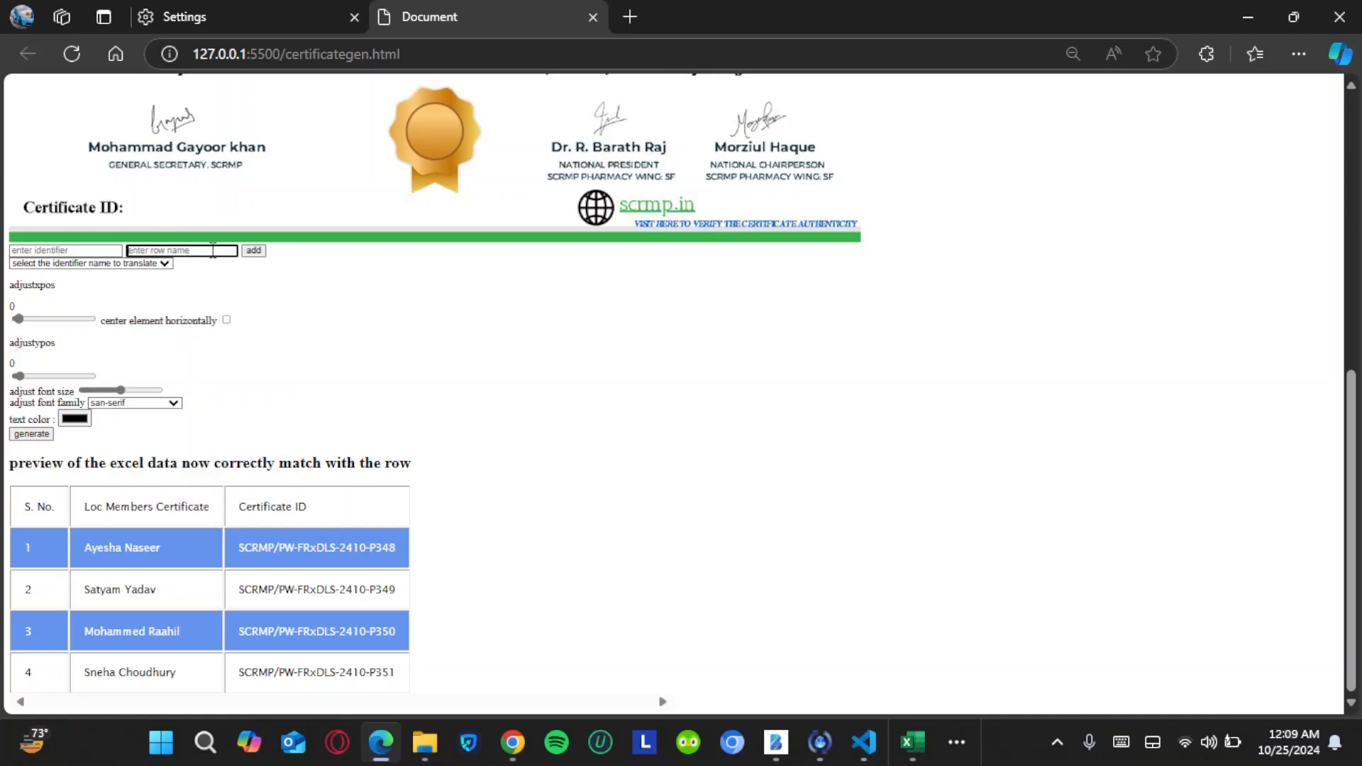
key("ctrl+v")
left_click(263, 286)
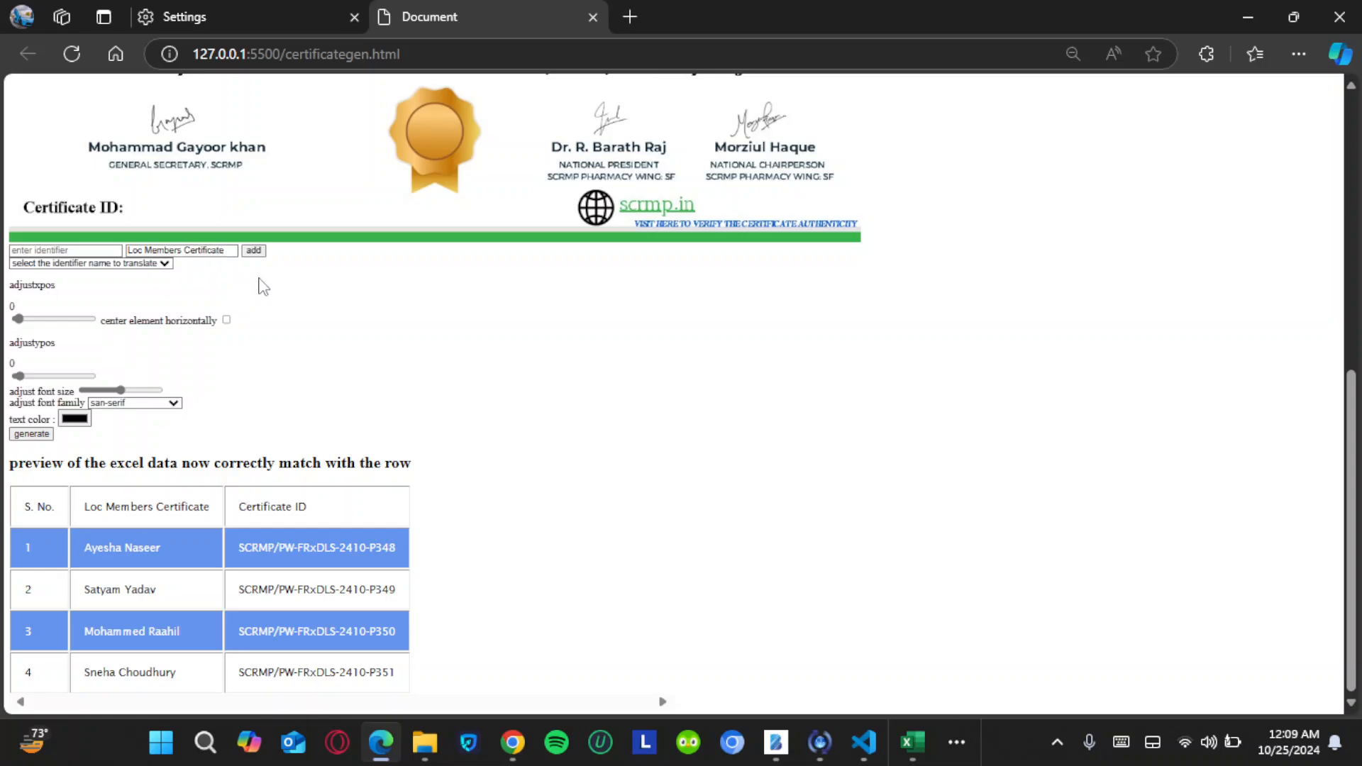
Step: Set the identifier to "name" and add it as a text field on the certificate
left_click(94, 251)
type("name")
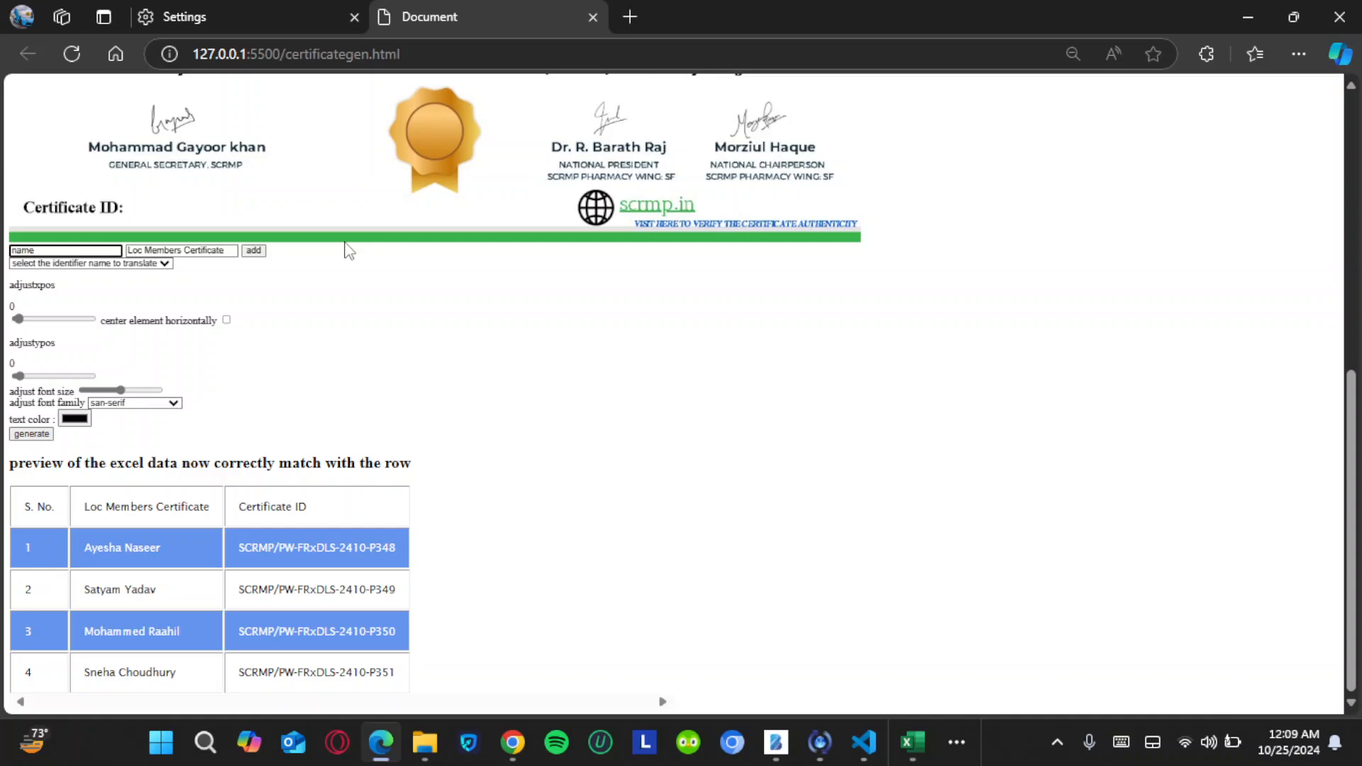
left_click(254, 252)
scroll(413, 355, "up", 8)
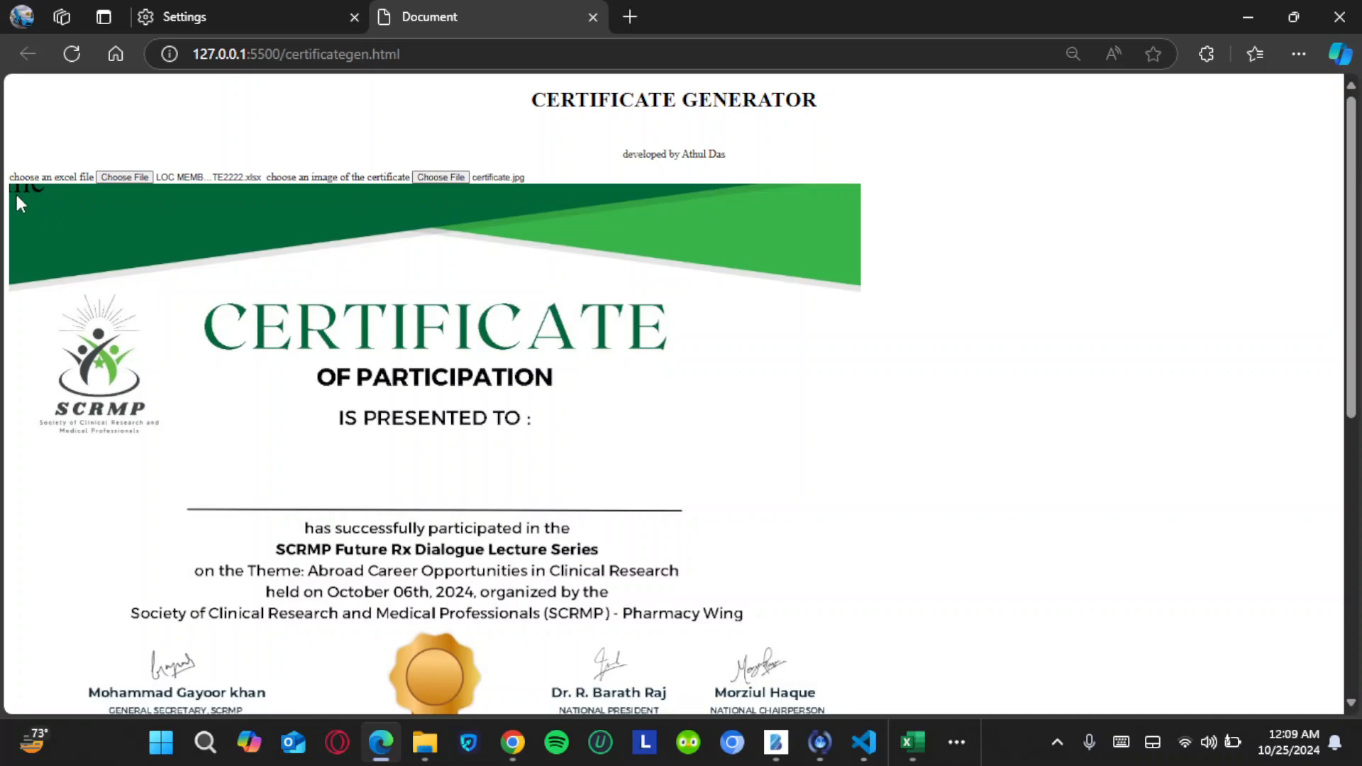
Step: Try to move the added name text horizontally by setting its x position to 782
scroll(276, 322, "down", 5)
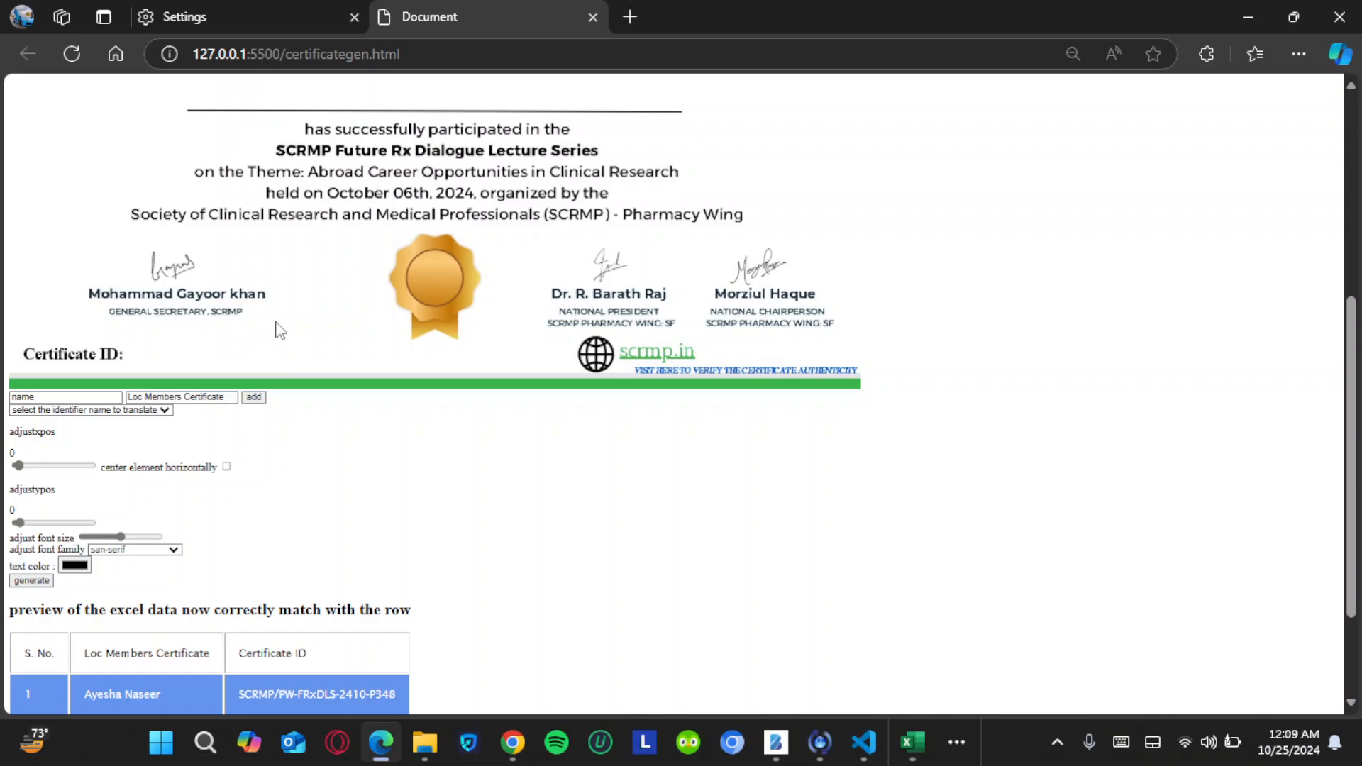
scroll(252, 263, "up", 4)
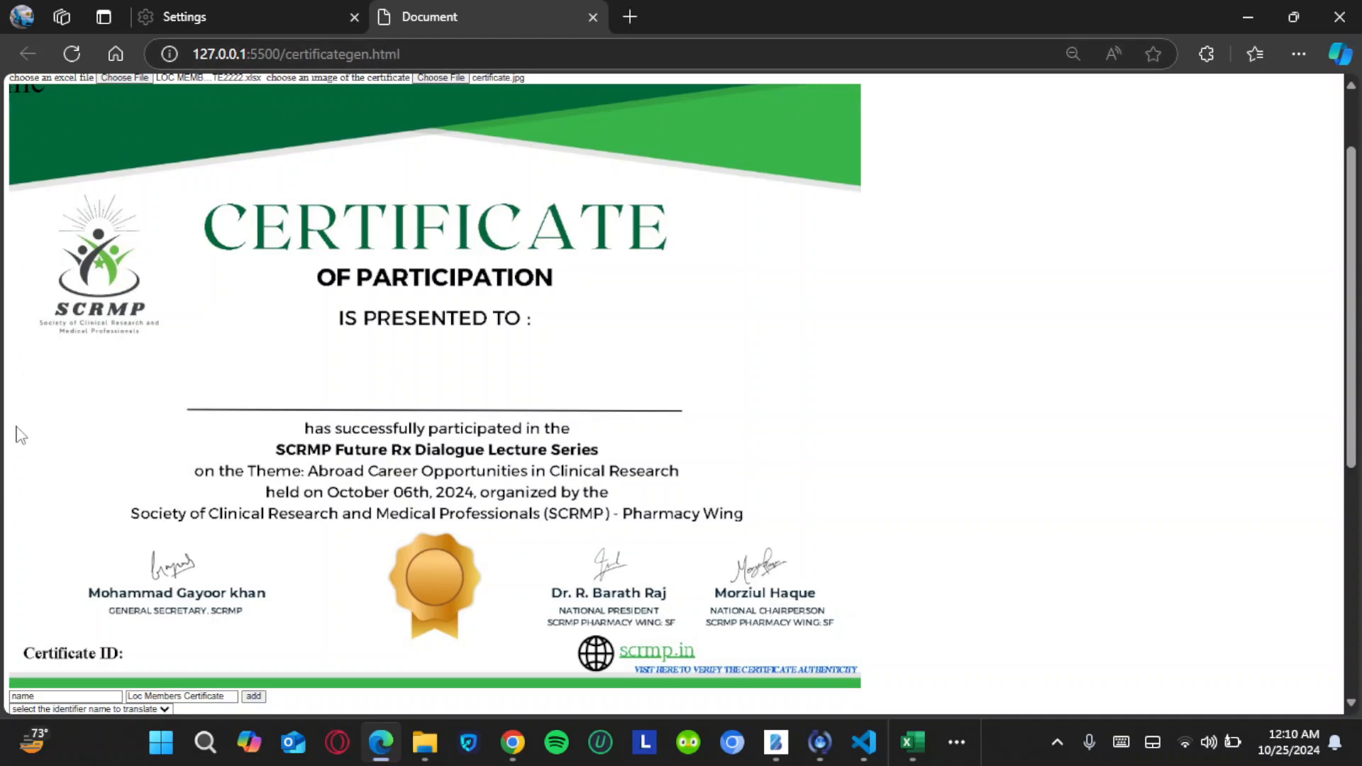
scroll(659, 548, "down", 3)
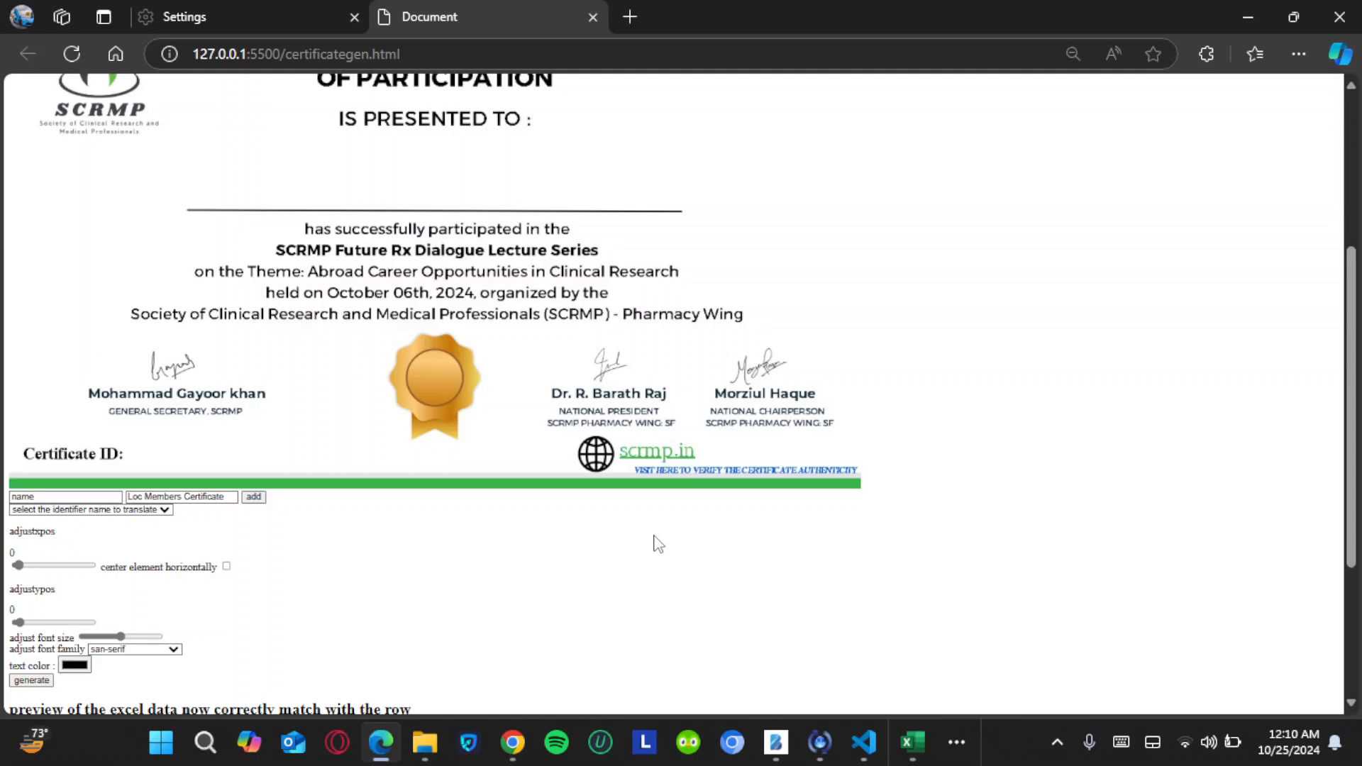
scroll(658, 545, "up", 2)
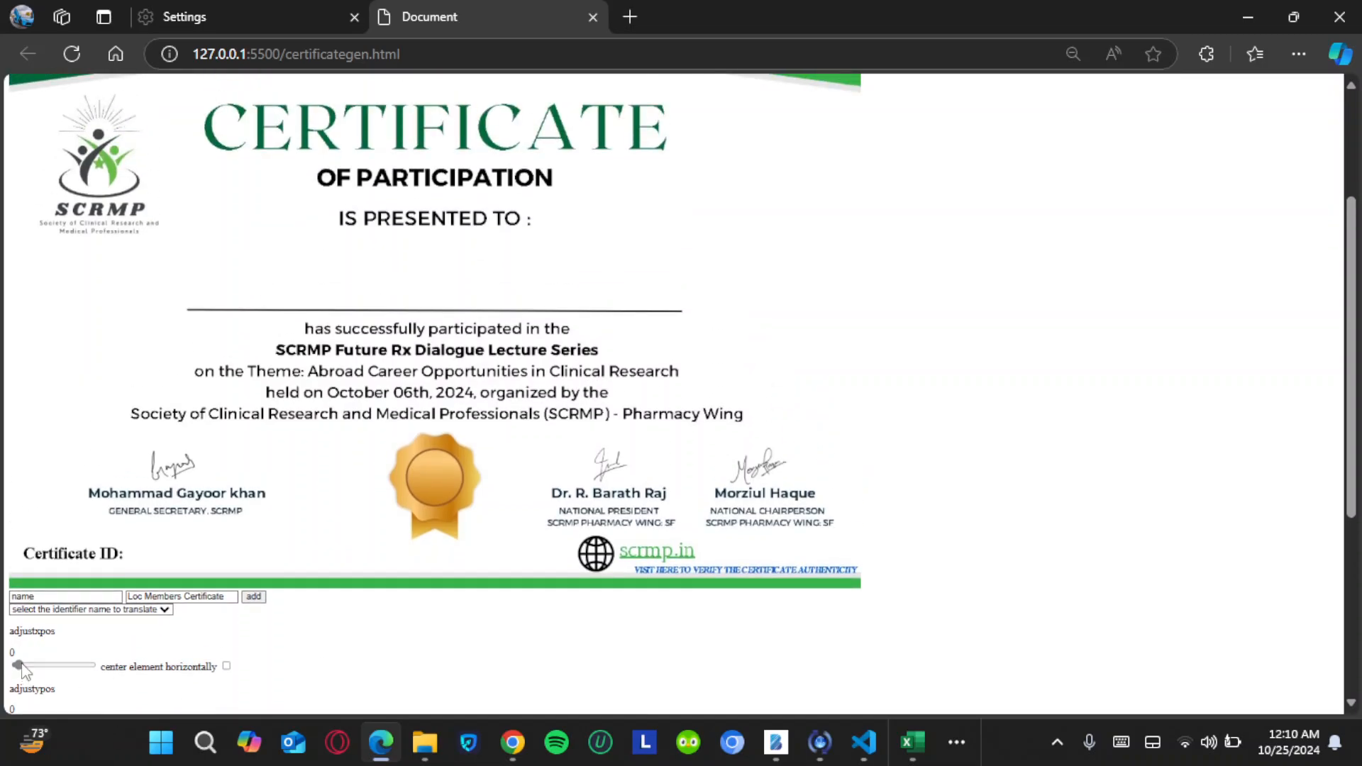
scroll(186, 597, "up", 2)
scroll(186, 597, "down", 2)
left_click_drag(18, 666, 63, 675)
scroll(426, 219, "up", 4)
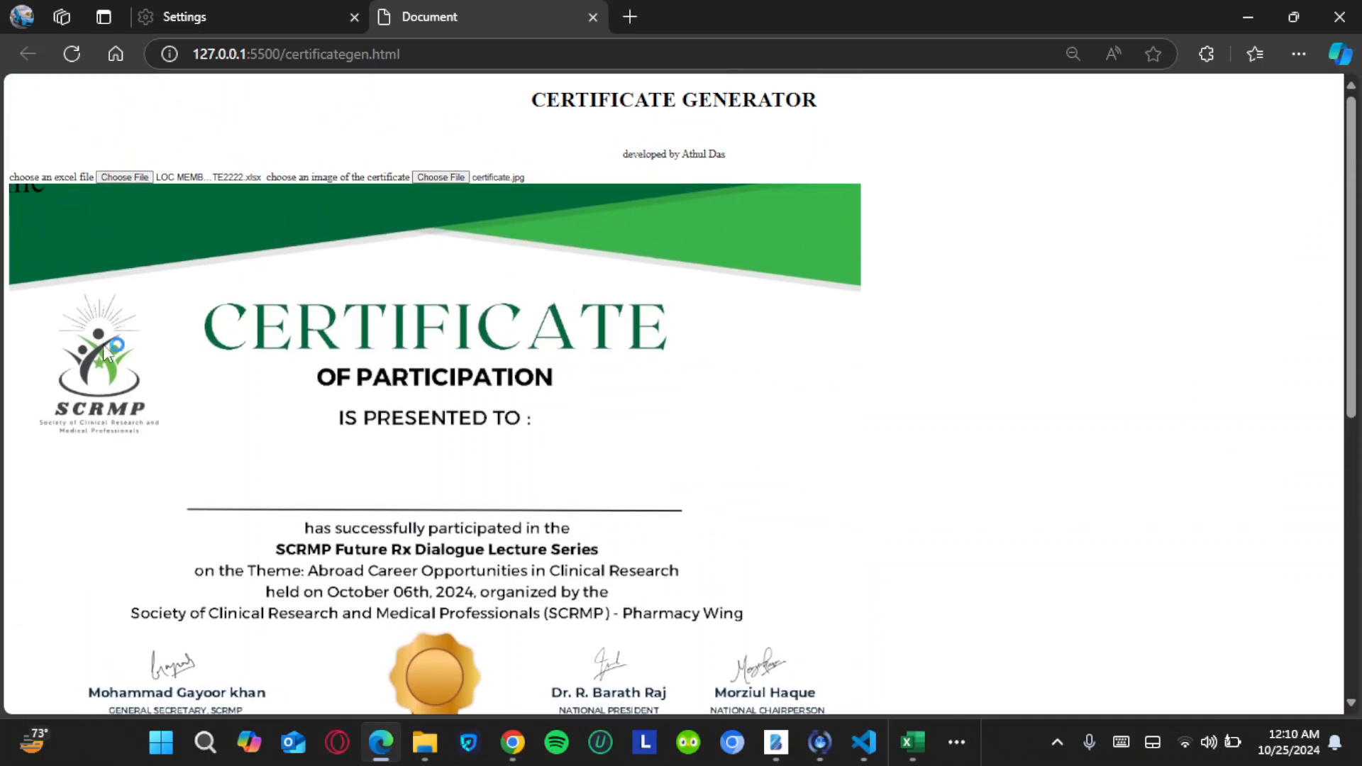
scroll(196, 390, "down", 6)
scroll(197, 390, "down", 3)
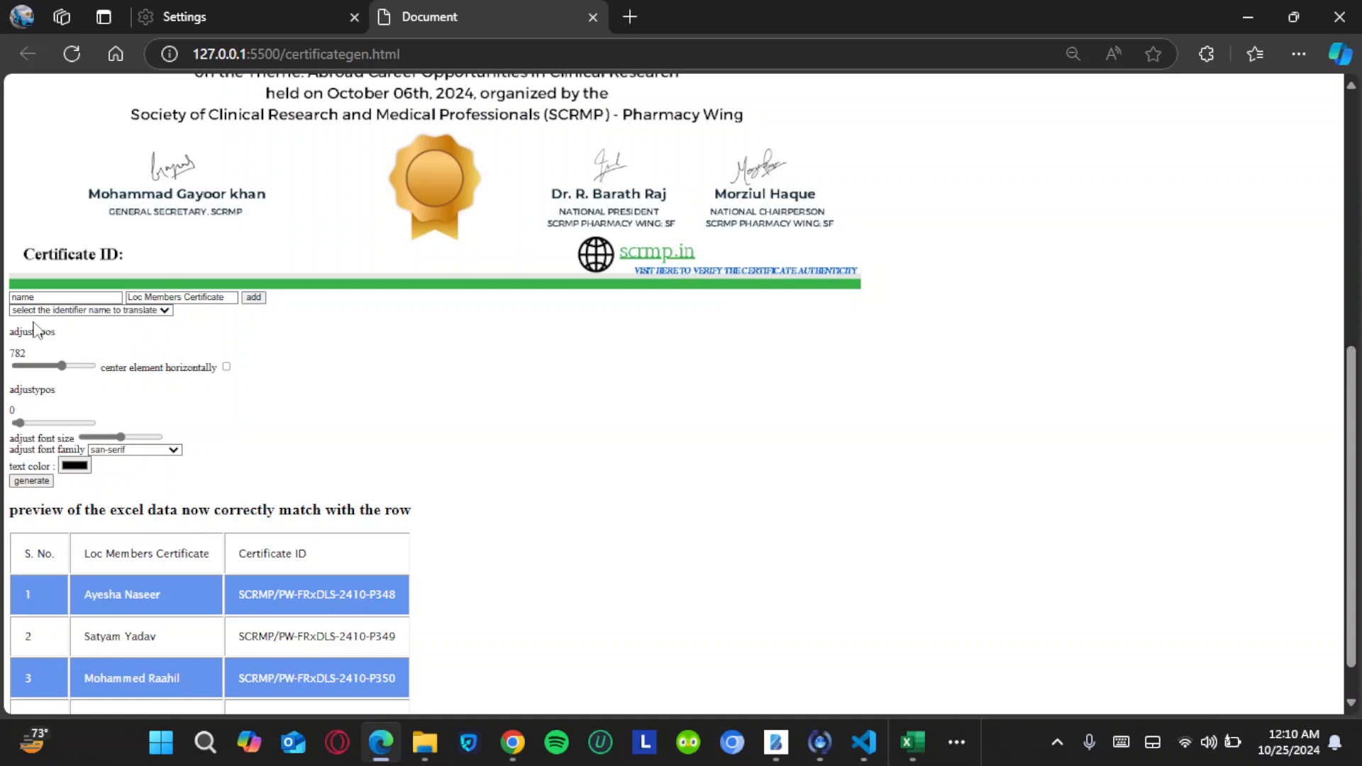
Step: Select the "name" identifier for adjustment and center its text horizontally on the certificate
left_click(157, 312)
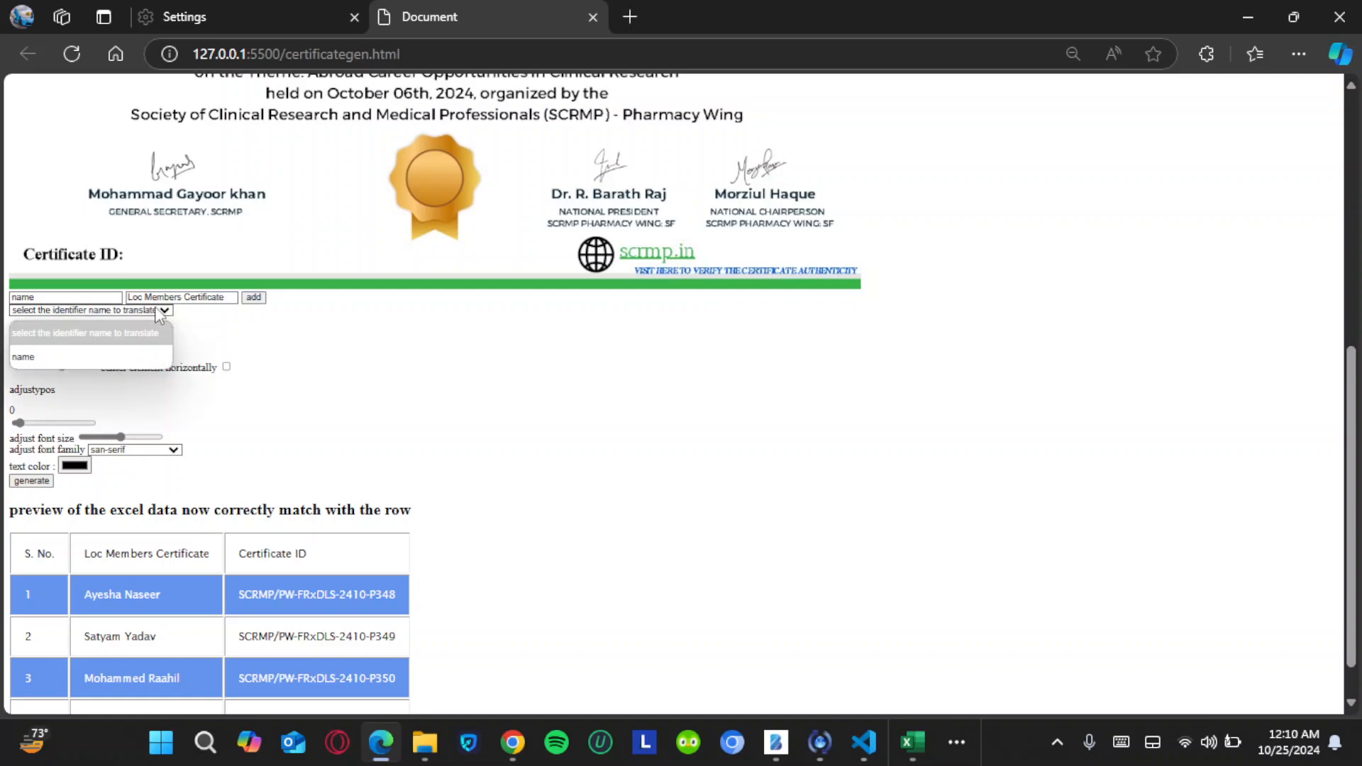
left_click(48, 356)
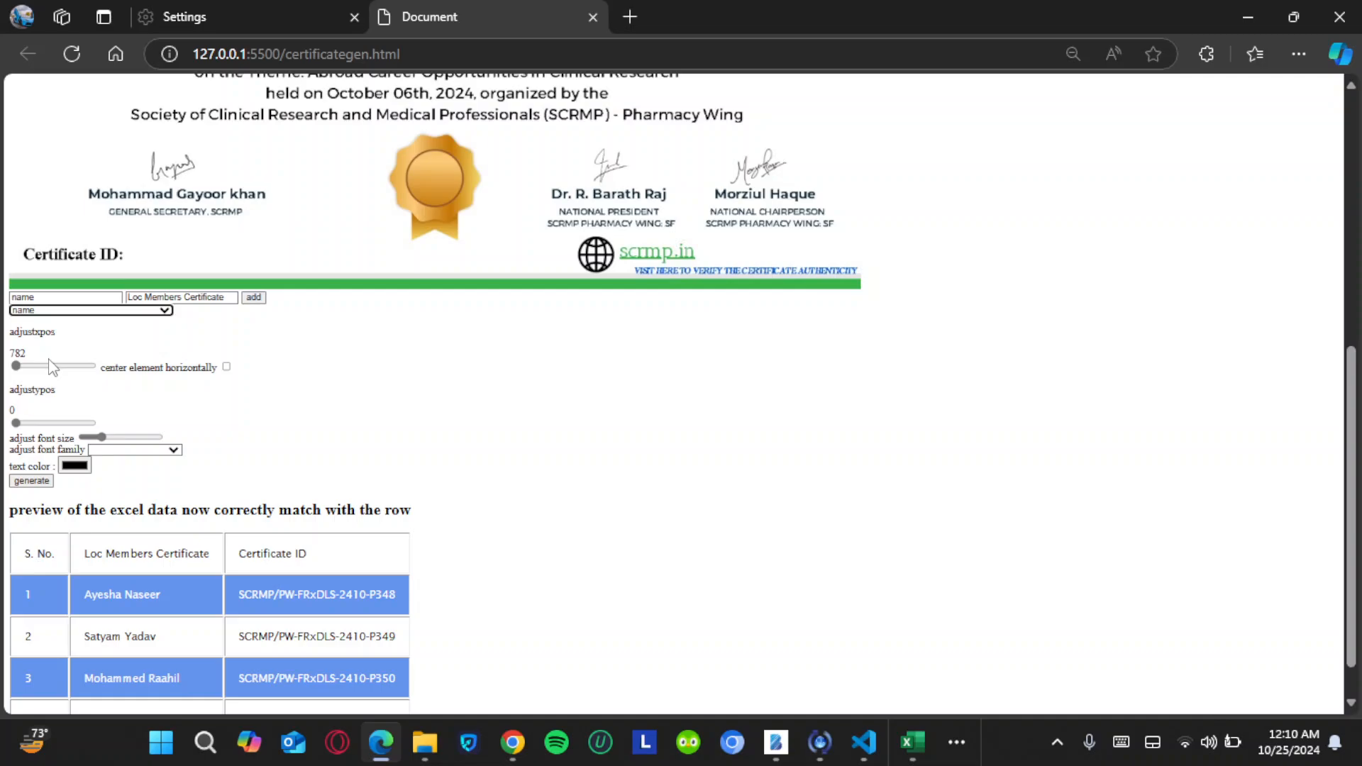
scroll(100, 393, "up", 2)
scroll(99, 392, "up", 6)
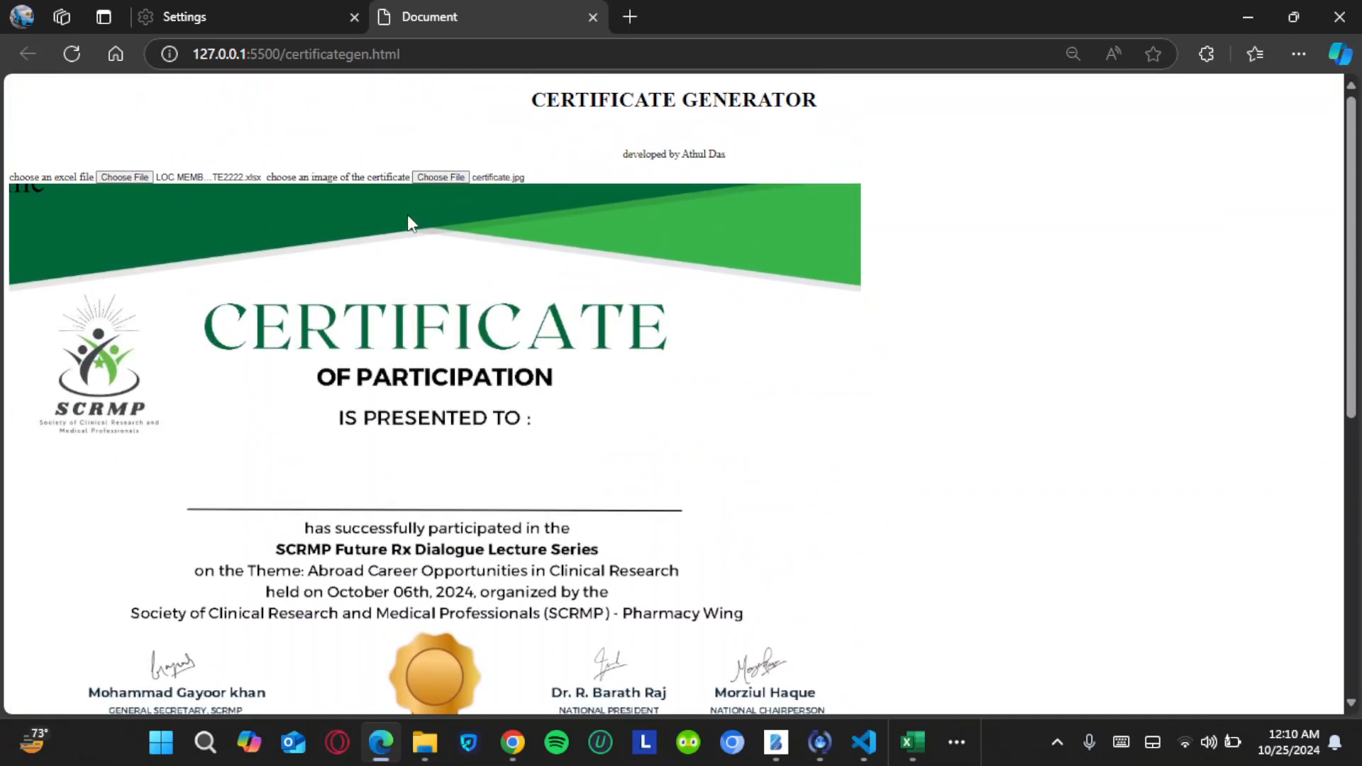
scroll(419, 202, "down", 6)
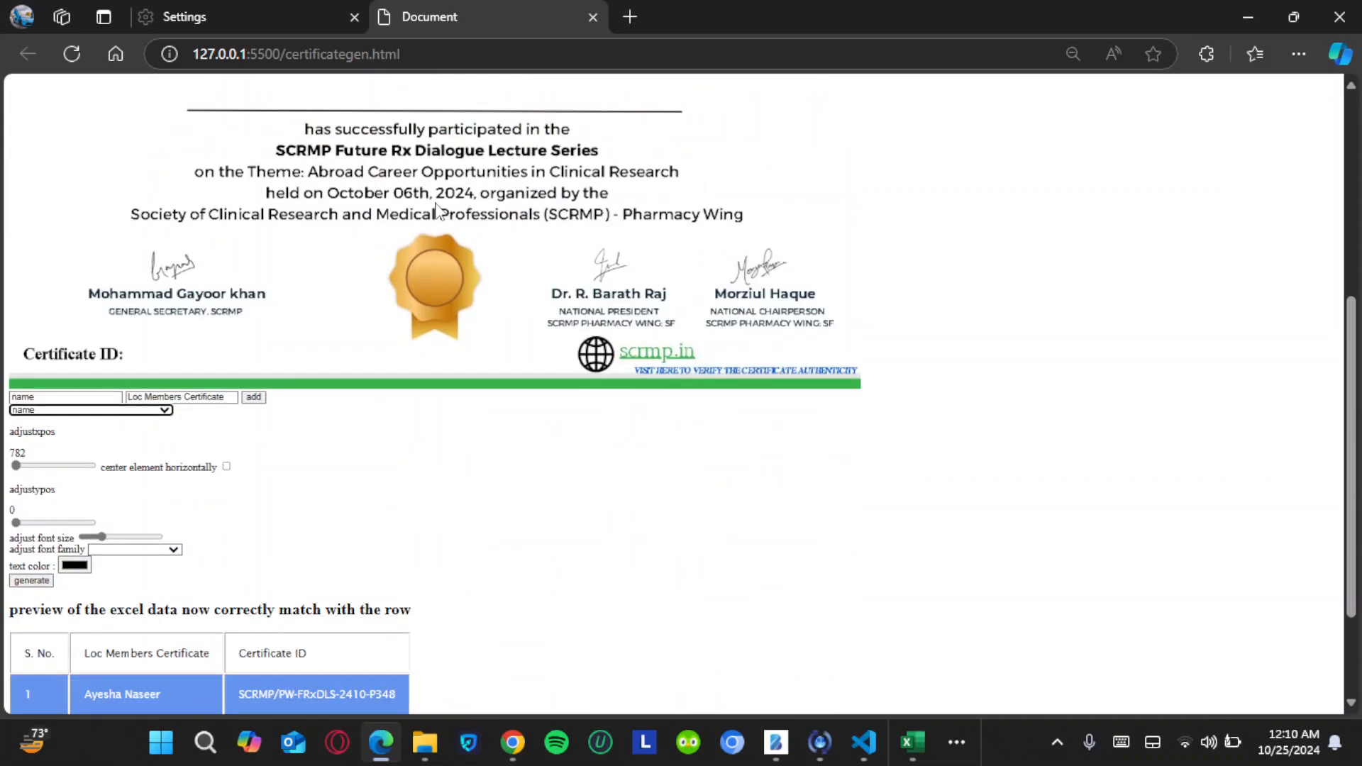
left_click(227, 467)
scroll(230, 476, "up", 4)
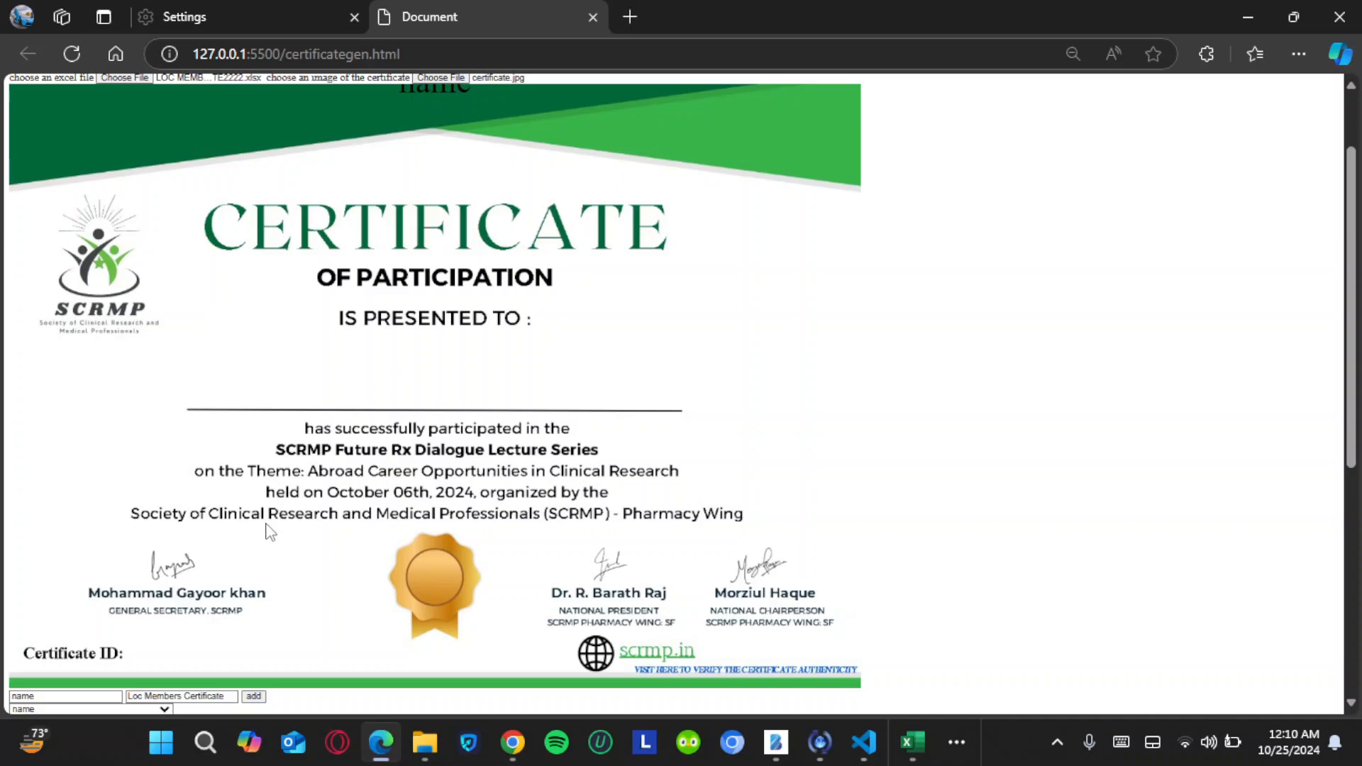
Step: Lower the name text onto the blank recipient line by setting its y position to 470
scroll(268, 532, "down", 6)
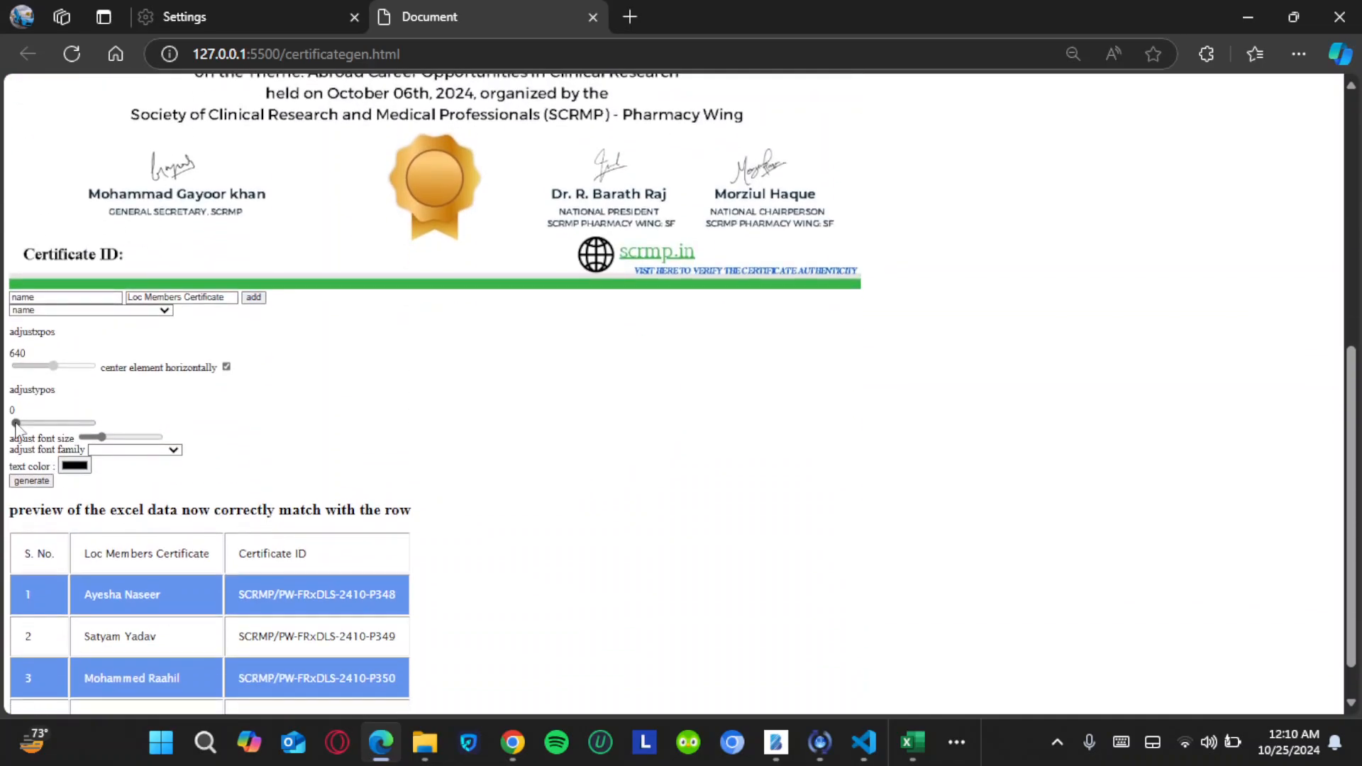
left_click_drag(15, 424, 38, 424)
scroll(68, 446, "up", 2)
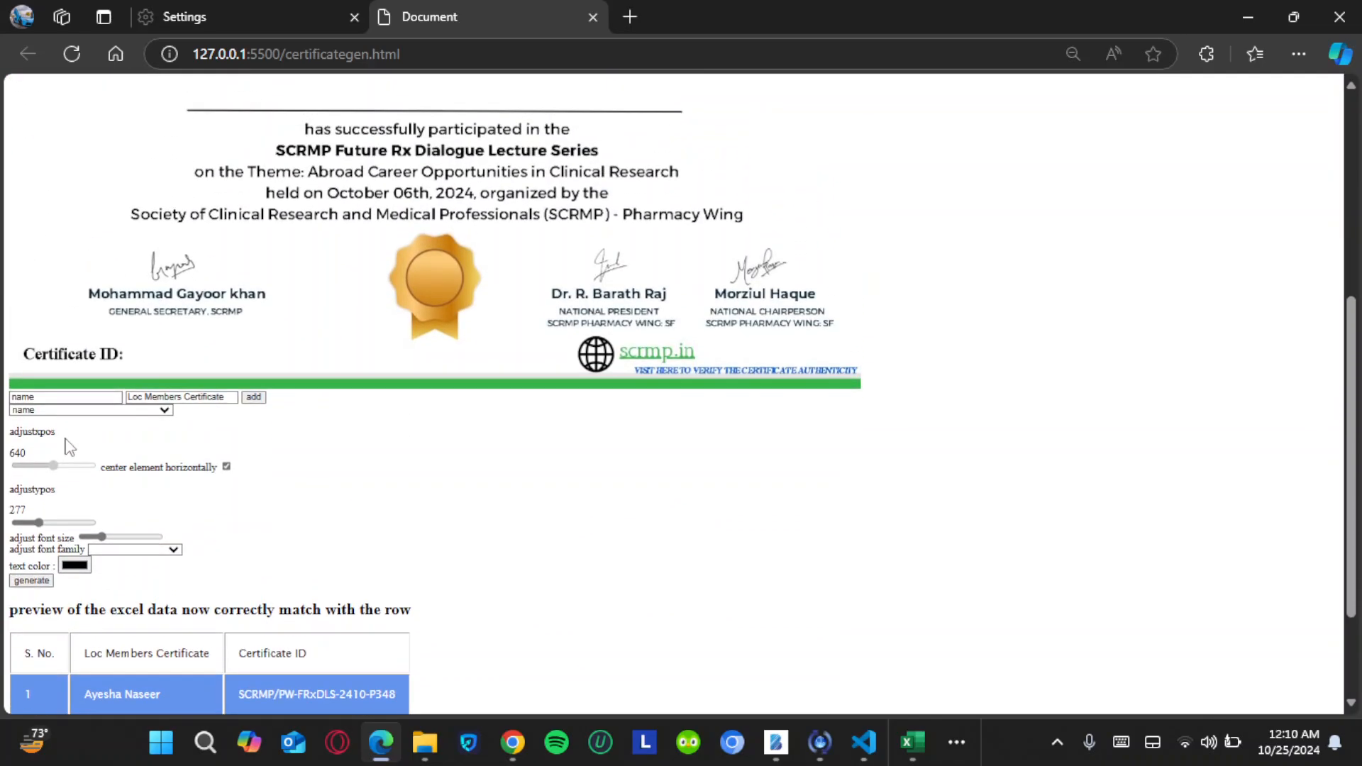
mouse_move(38, 523)
left_mouse_down()
mouse_move(99, 540)
mouse_move(57, 531)
left_mouse_up()
scroll(590, 135, "up", 1)
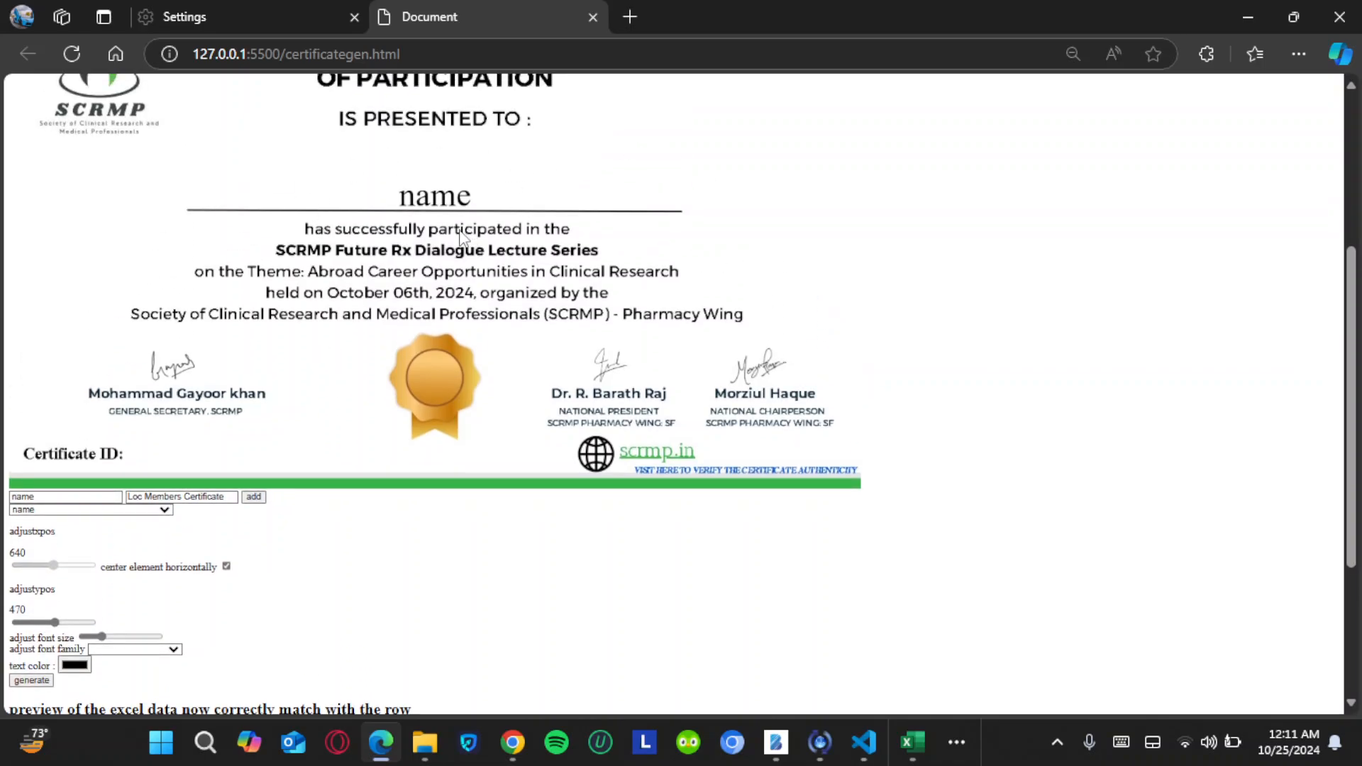
Step: Compare the placed name text with the Loc Members Certificate column in the Excel data preview
scroll(475, 238, "down", 3)
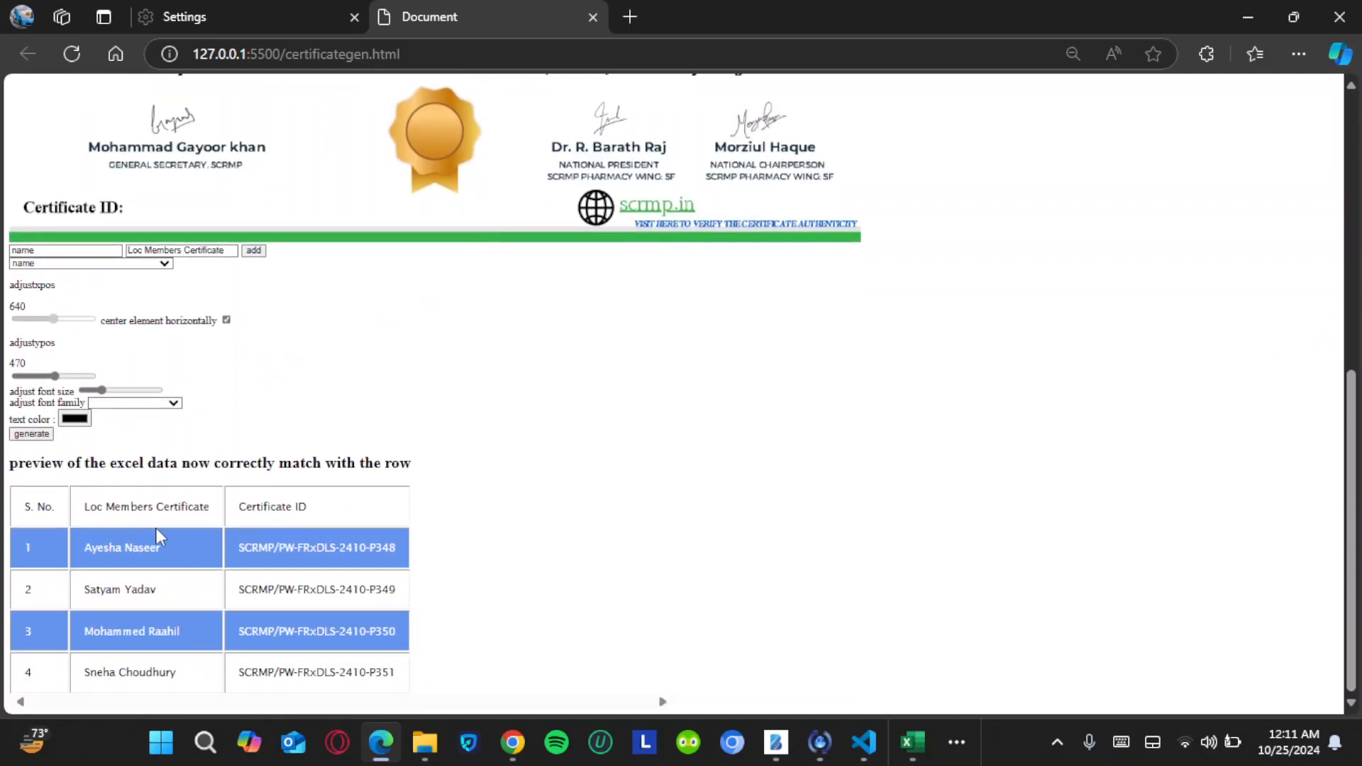
scroll(211, 537, "up", 1)
scroll(213, 537, "up", 2)
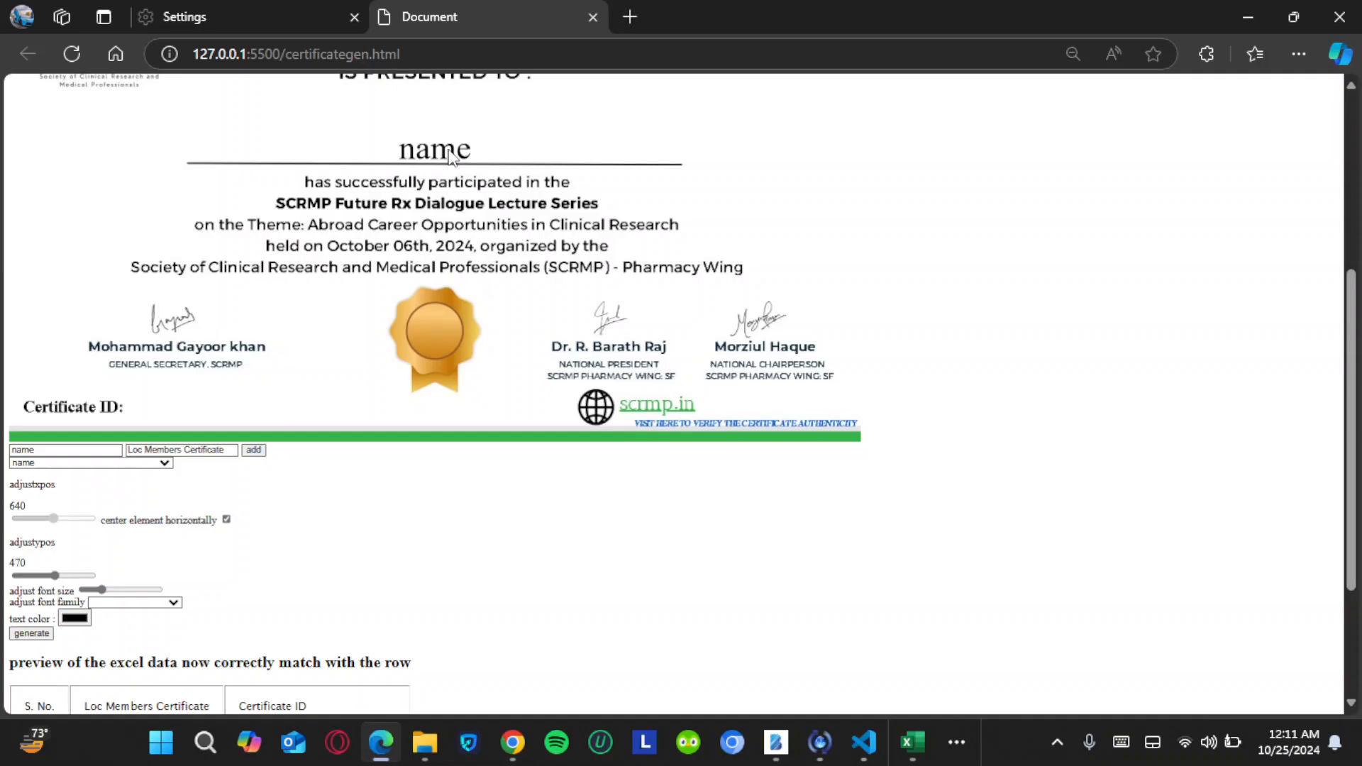
scroll(452, 154, "down", 3)
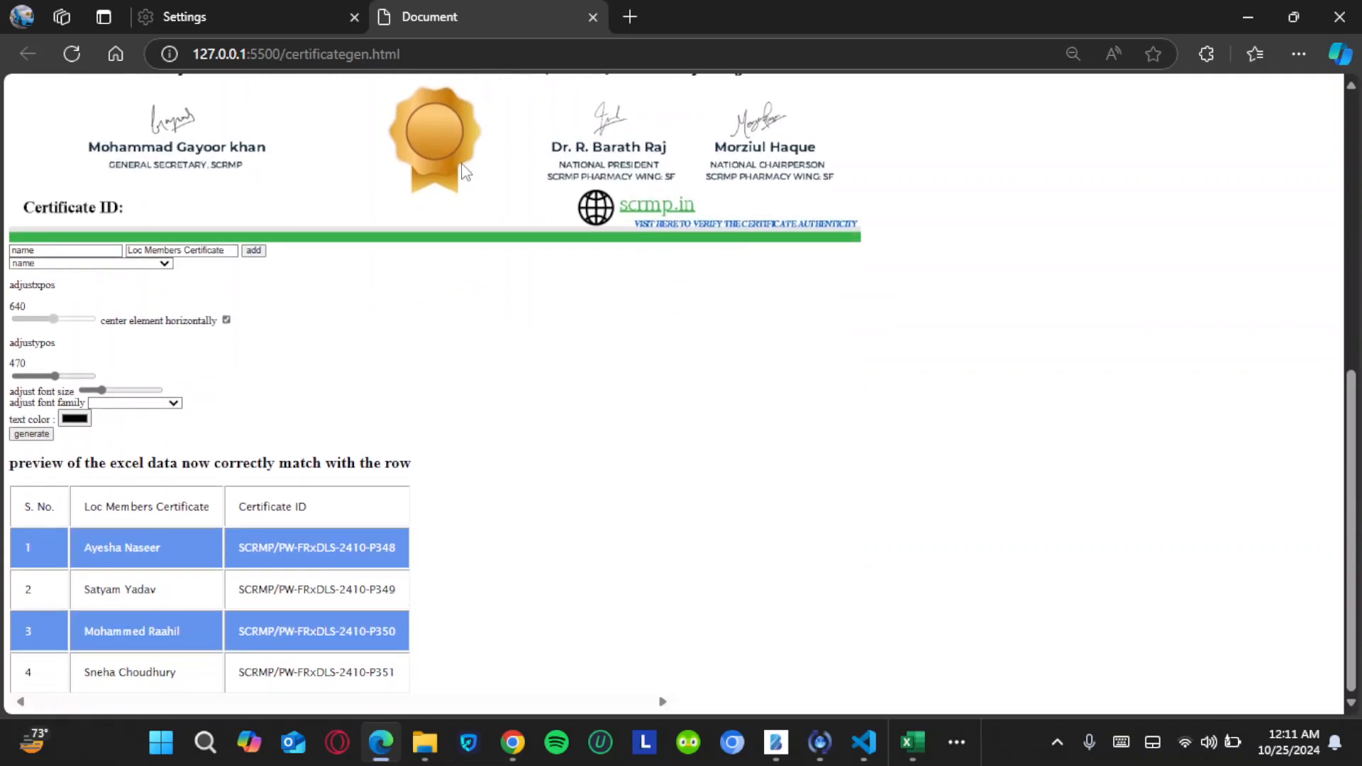
scroll(457, 206, "up", 1)
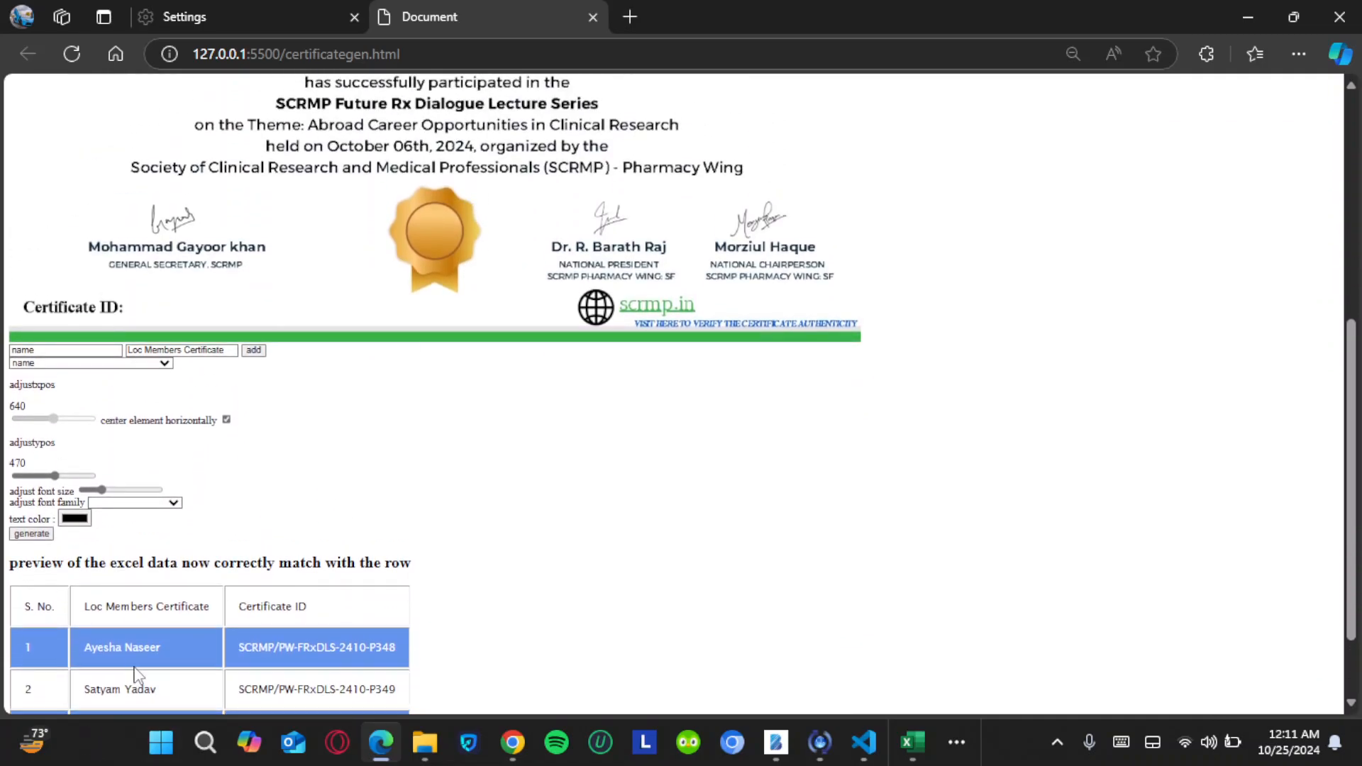
scroll(149, 649, "up", 3)
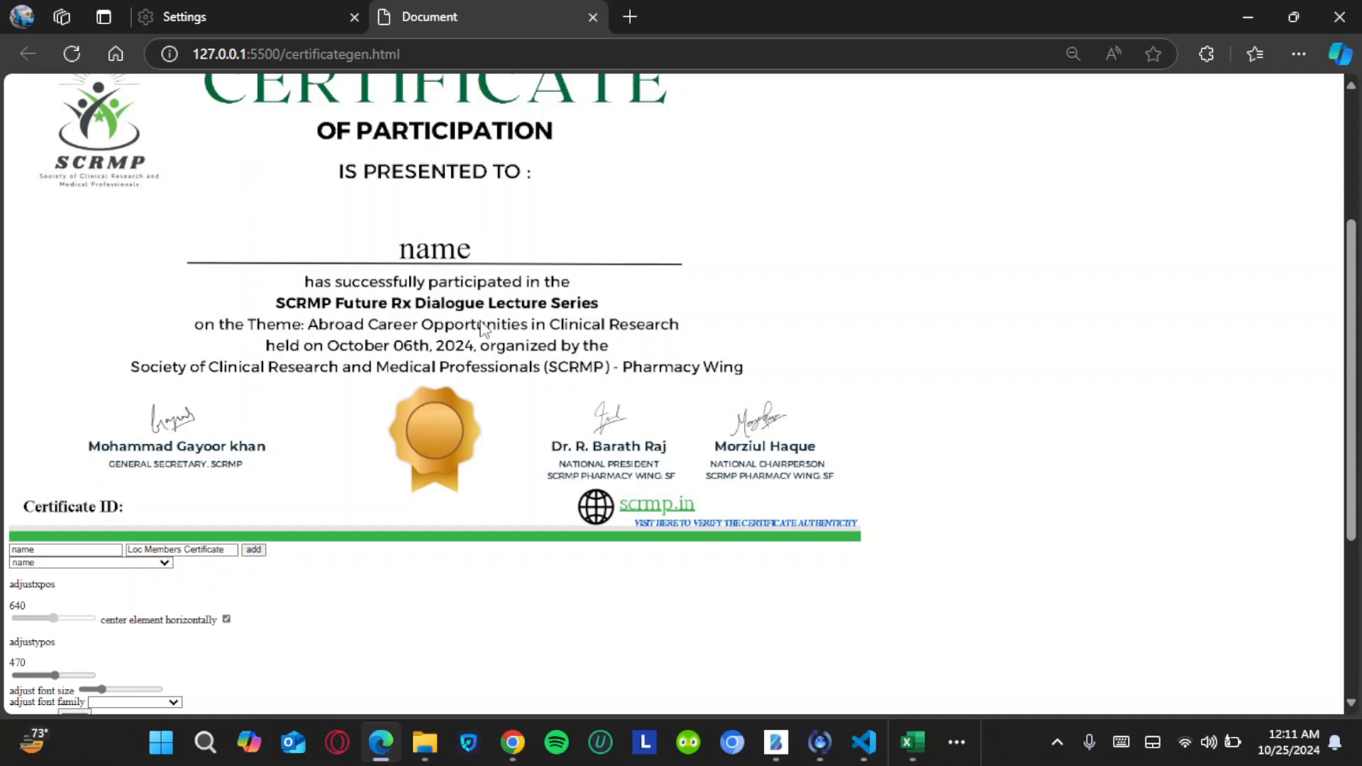
Step: Set the name text color to green (RGB 56, 179, 73) by sampling the green band at the certificate's lower edge
scroll(389, 469, "down", 1)
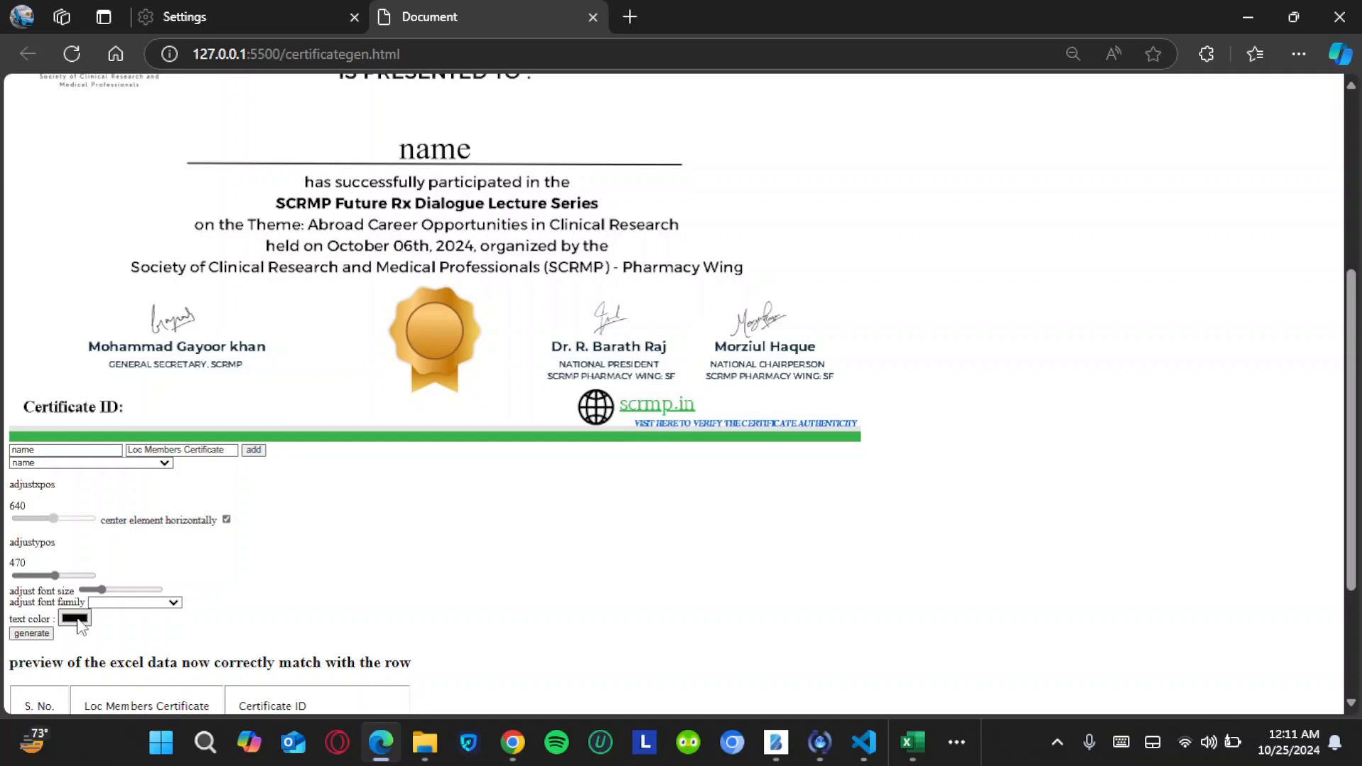
left_click(76, 620)
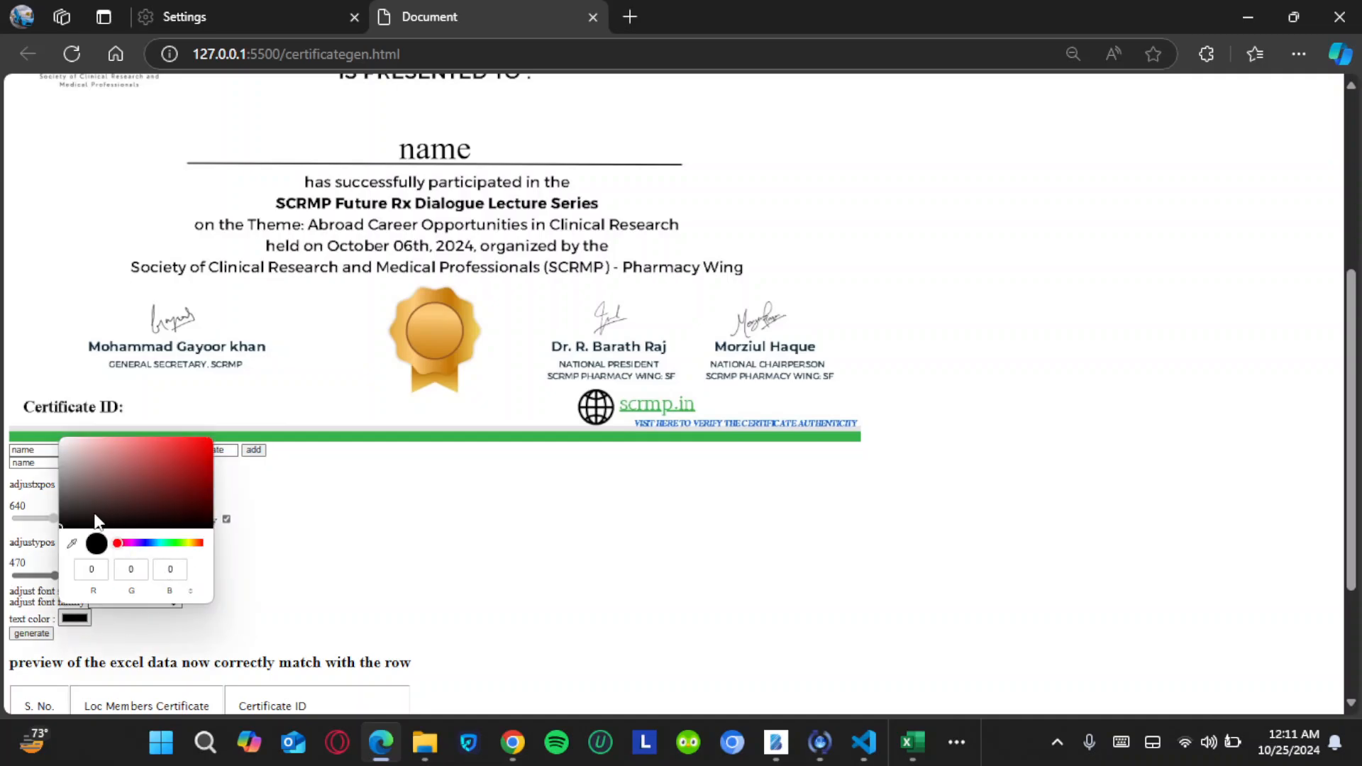
left_click(72, 544)
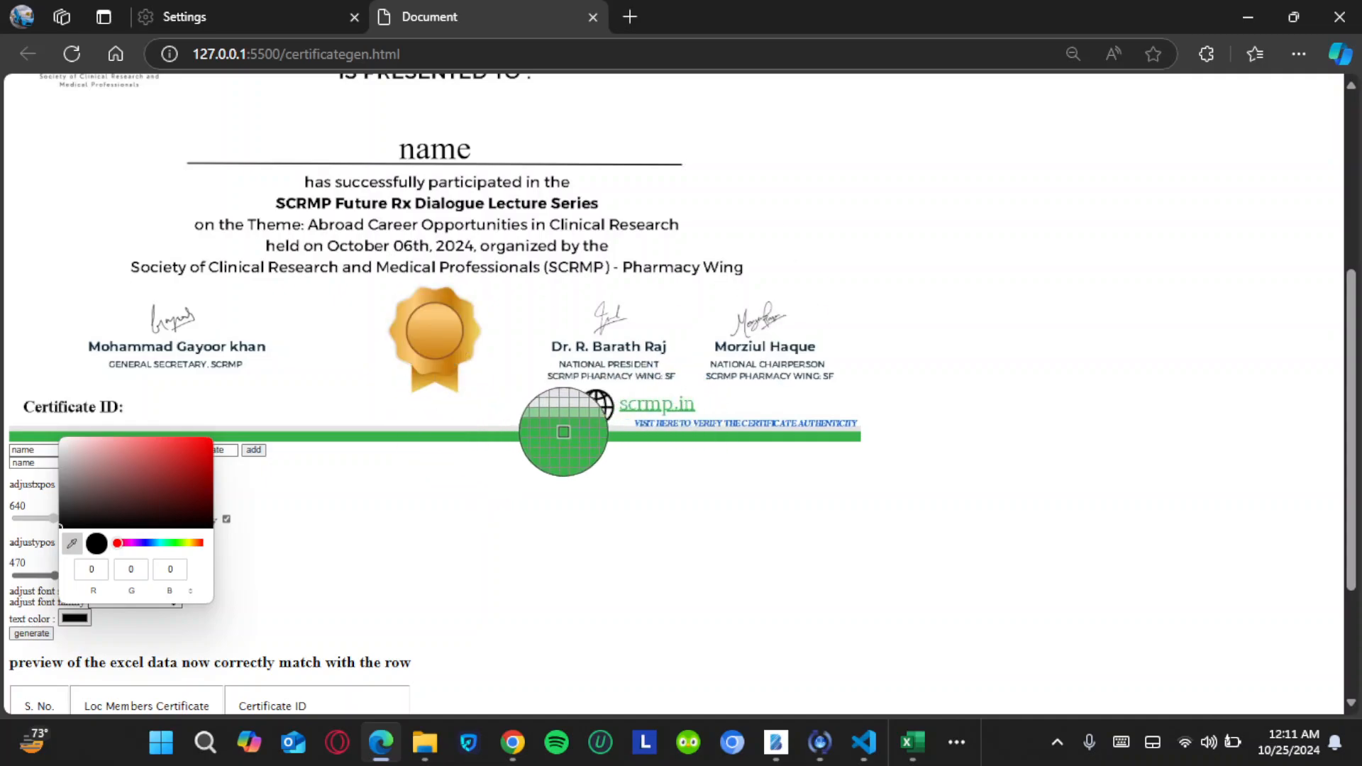
left_click(539, 431)
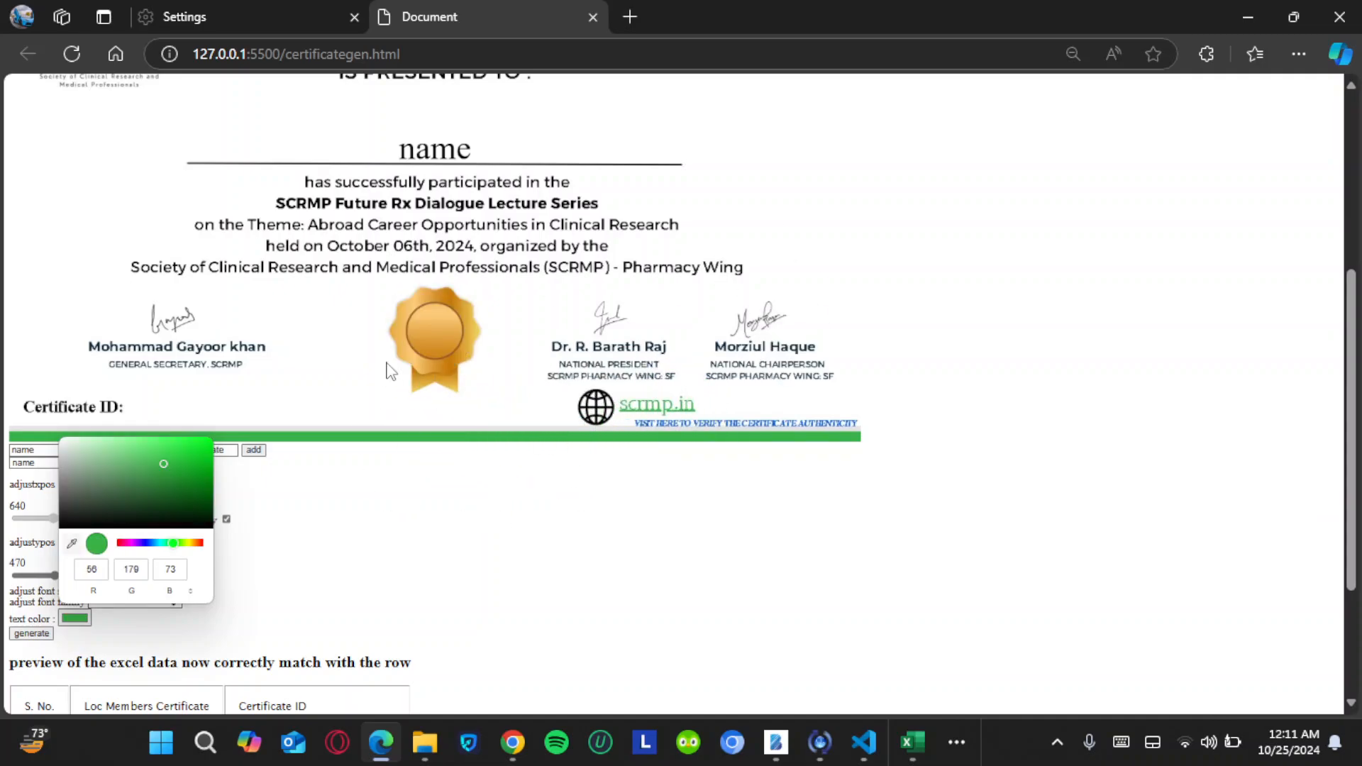
scroll(418, 369, "up", 2)
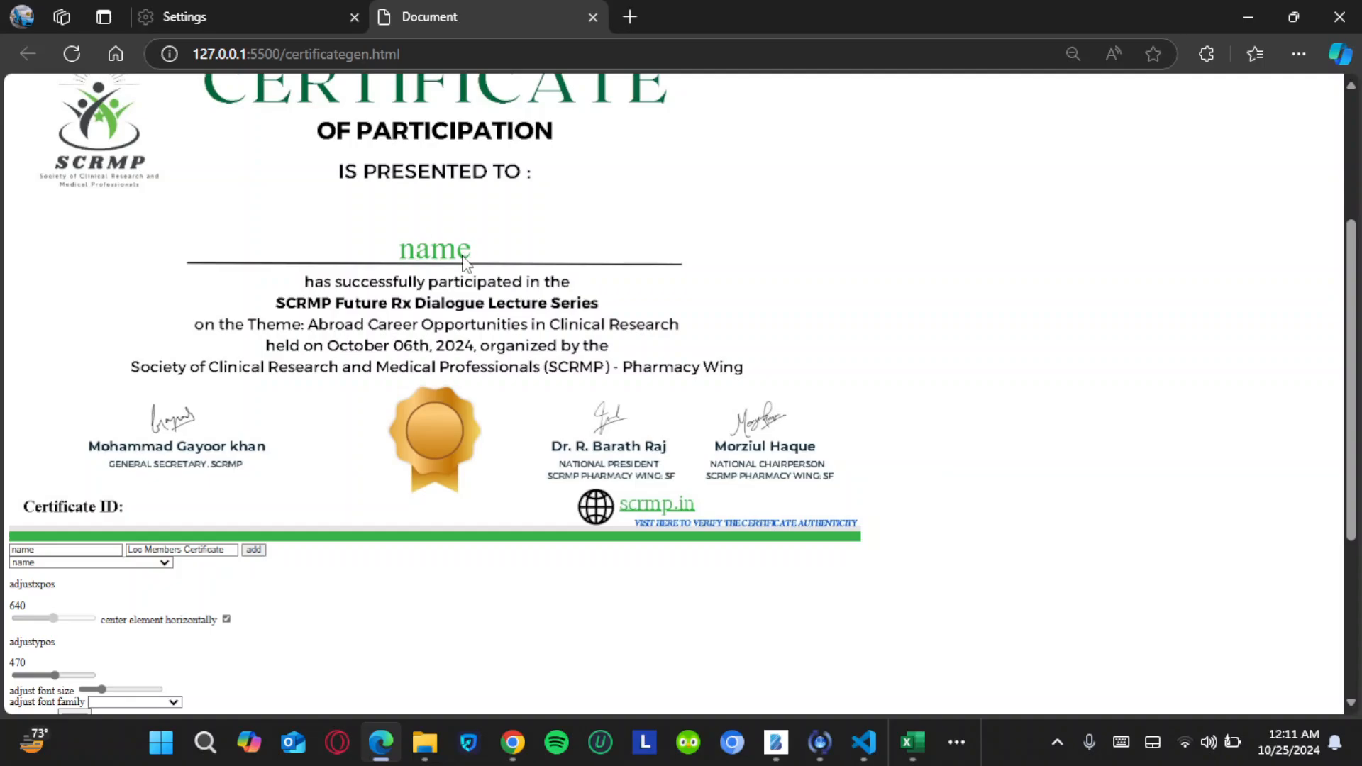
scroll(462, 257, "down", 2)
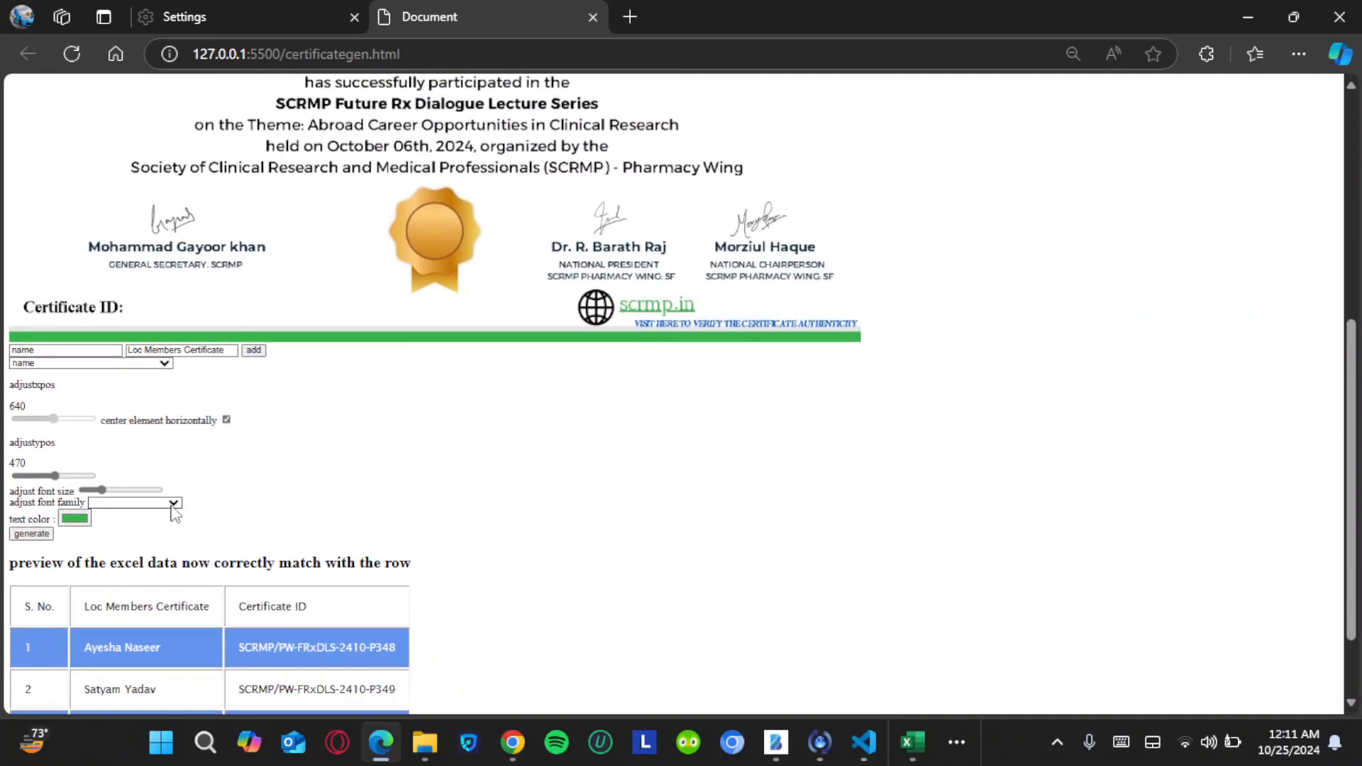
Step: Set the name text's font family to Arial and check it on the certificate
left_click(172, 503)
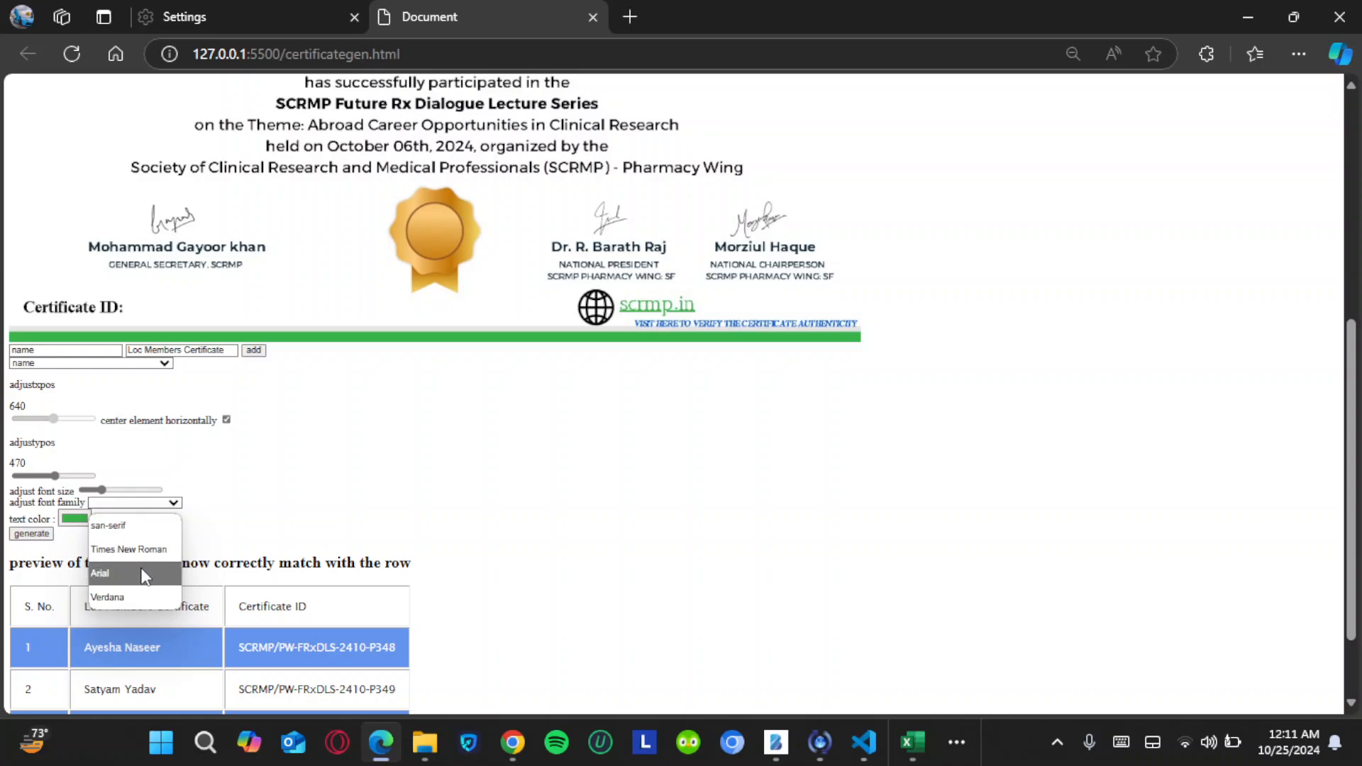
left_click(145, 574)
scroll(177, 561, "up", 4)
scroll(399, 481, "down", 3)
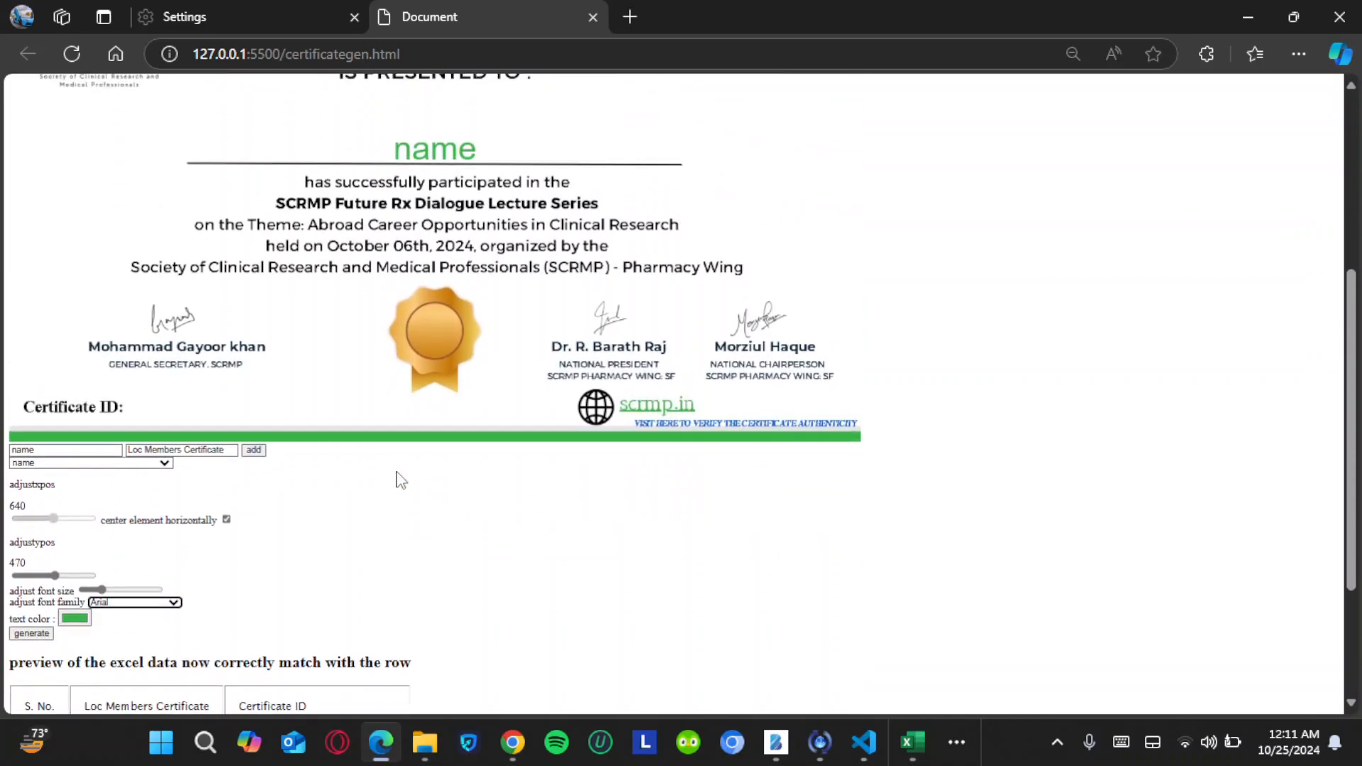
scroll(389, 471, "down", 2)
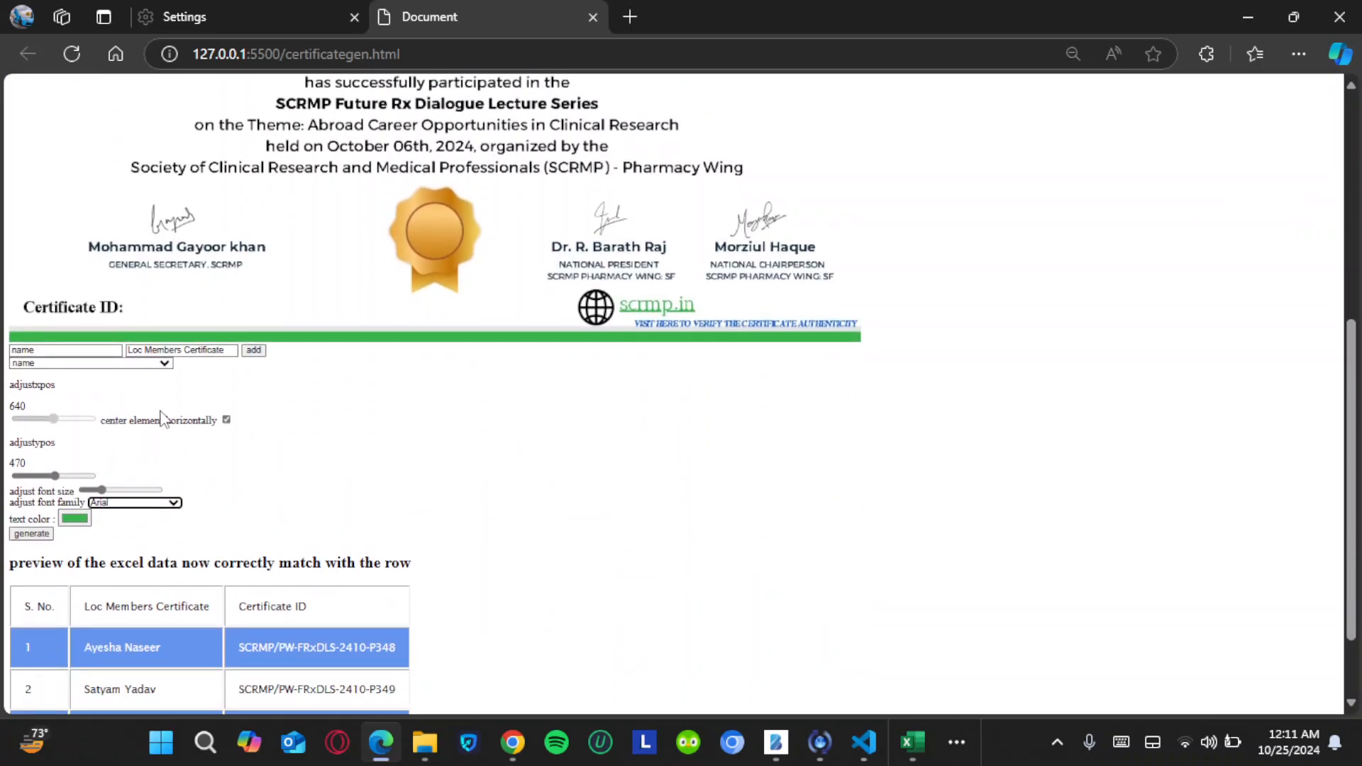
scroll(99, 366, "up", 2)
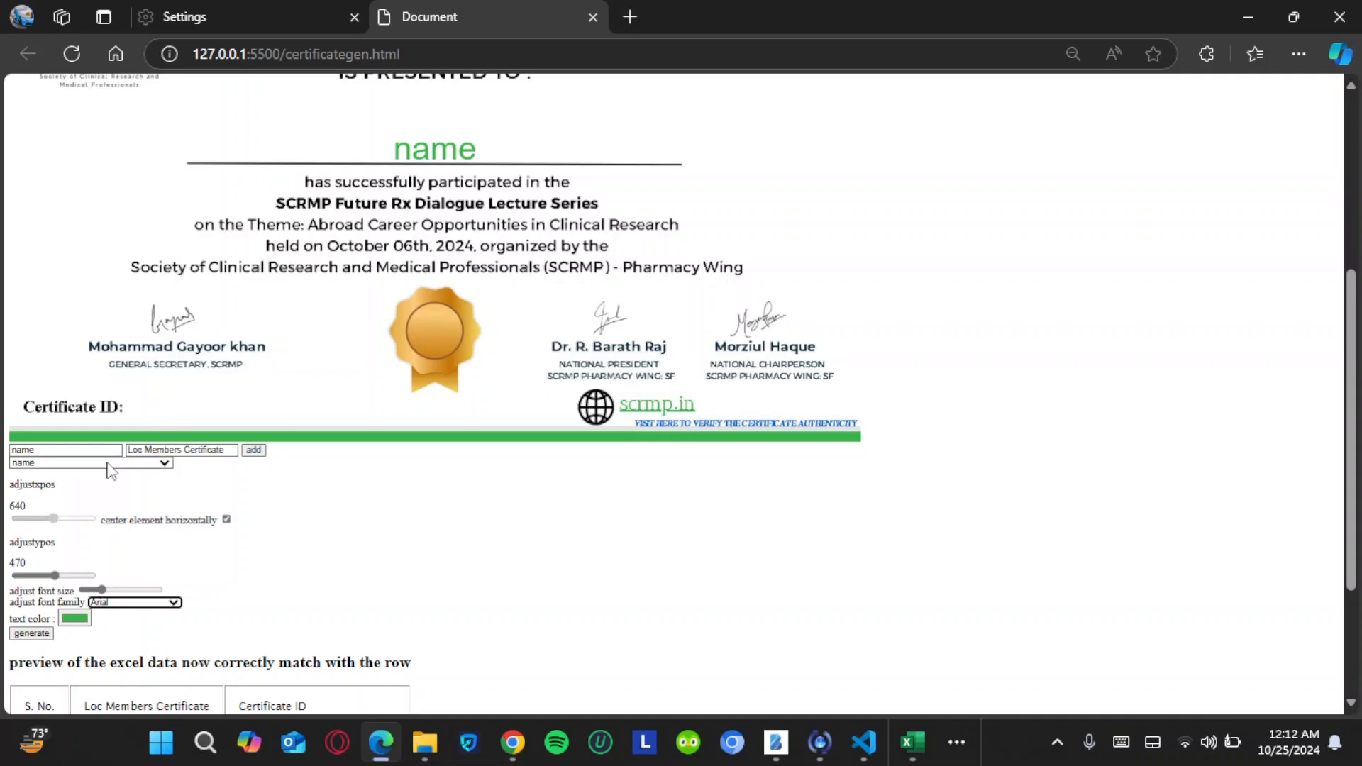
Step: Replace the row name with "Certificate ID", matching the column header in the Excel data preview
scroll(137, 477, "down", 2)
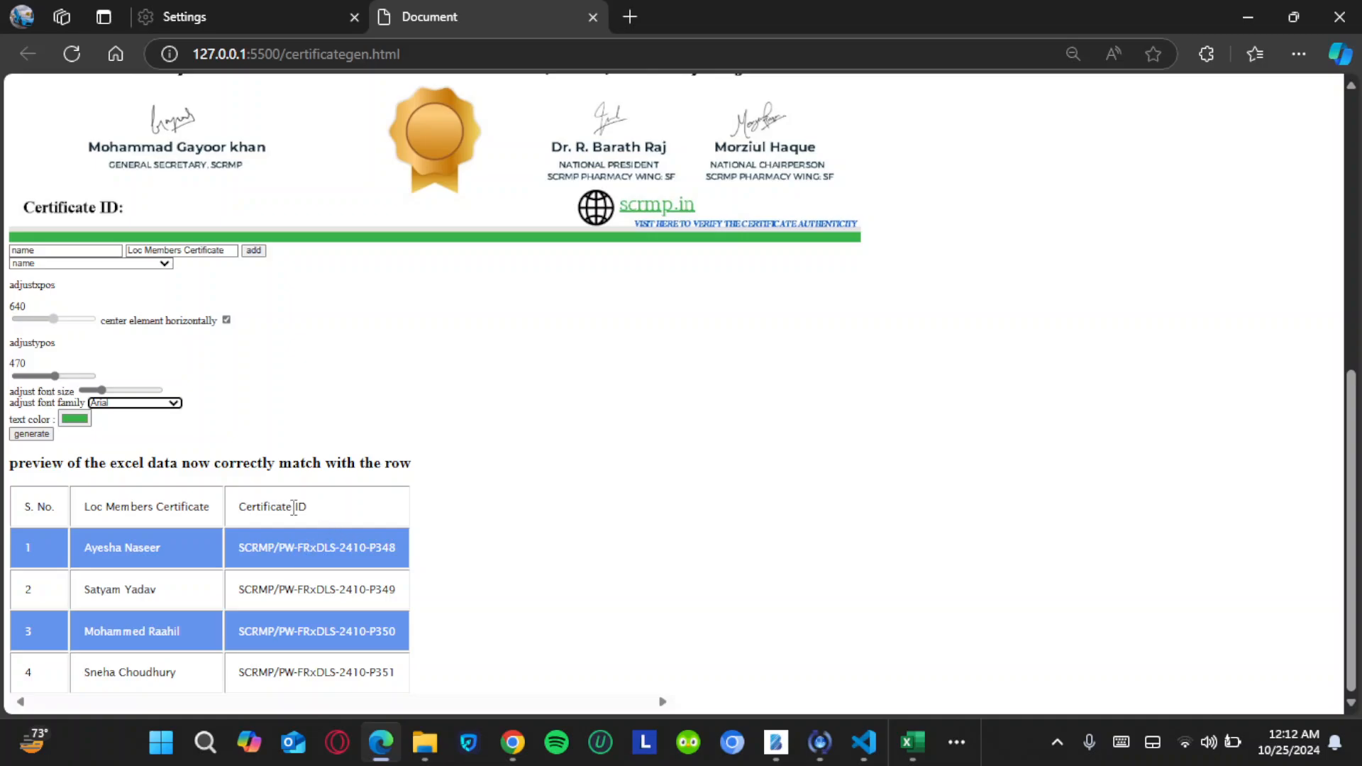
triple_click(253, 512)
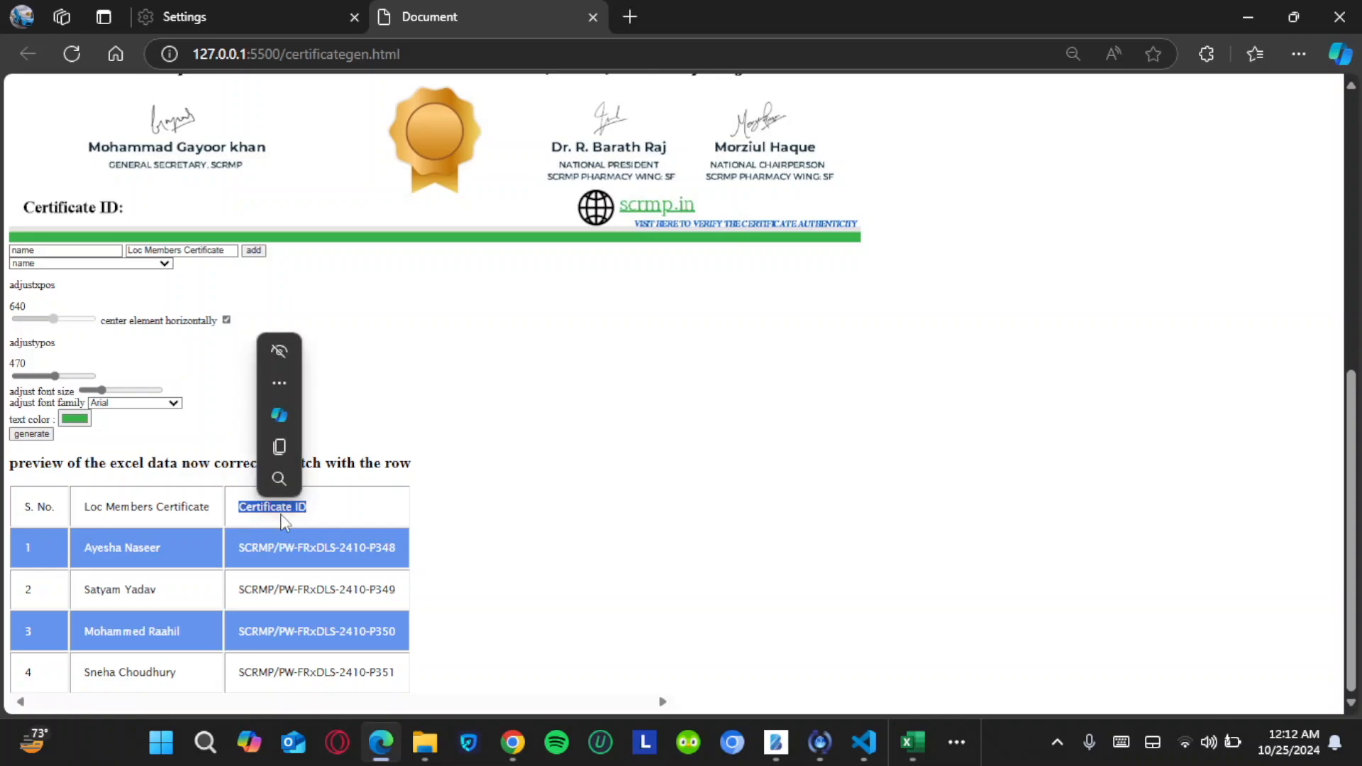
left_click(171, 249)
key("ctrl+a")
key("BackSpace")
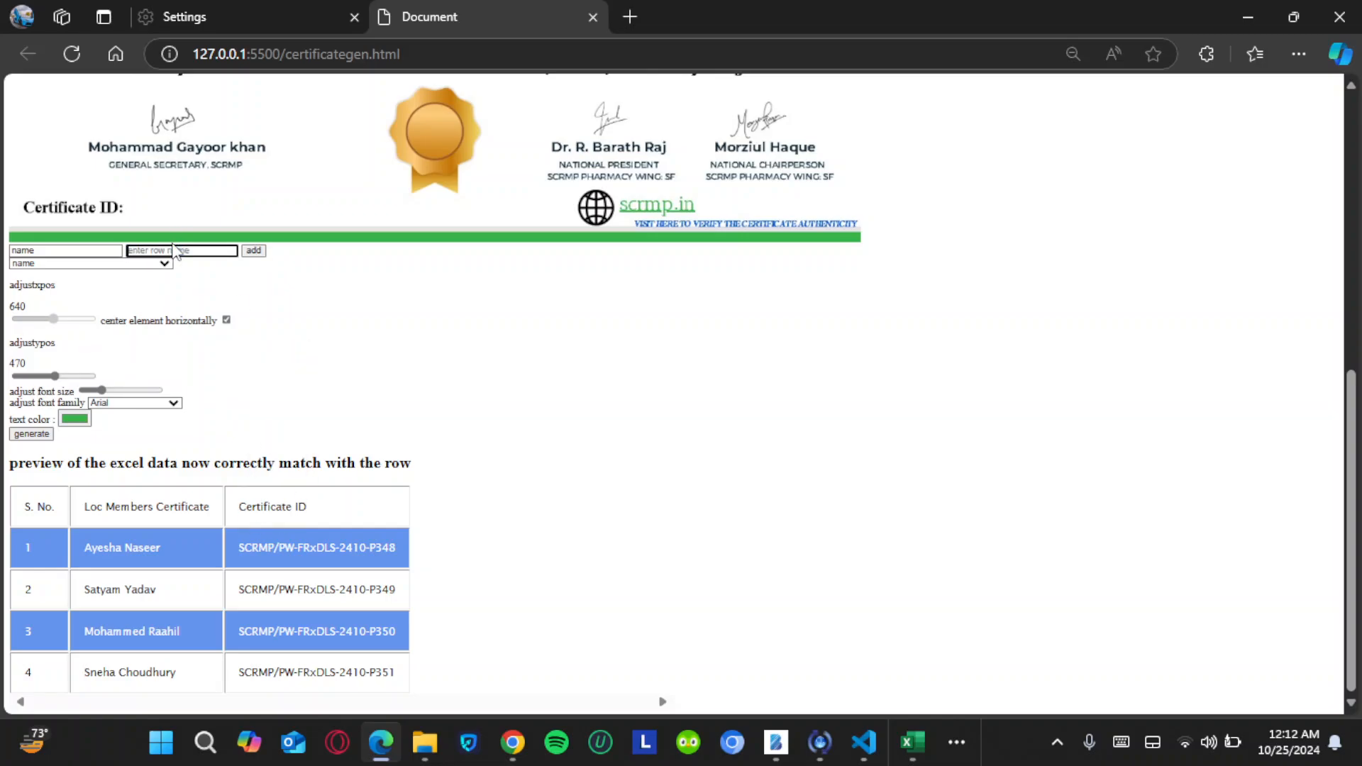
type("Certificate")
type("ID")
Step: Change the identifier to "certid" and add it as a second text field on the certificate
key("shift+Tab")
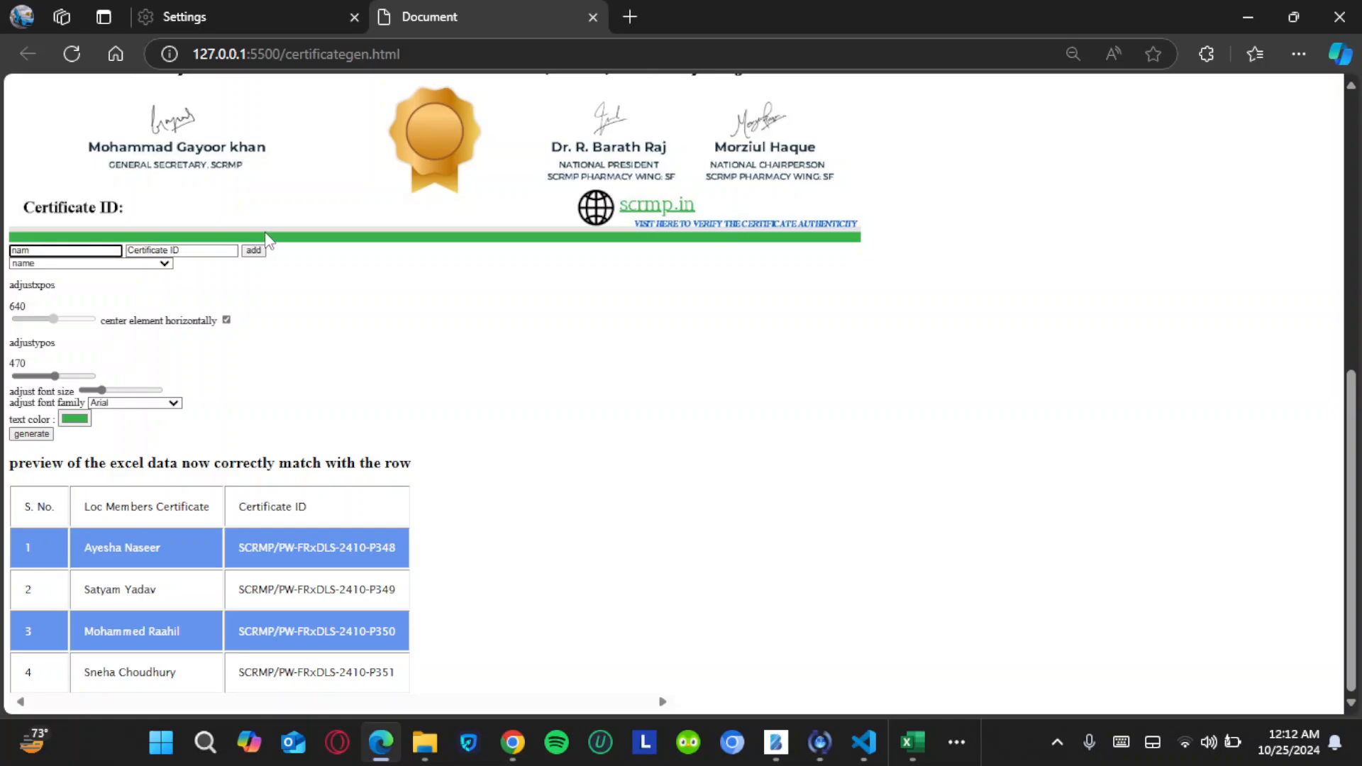
key("BackSpace")
key("BackSpace")
key("BackSpace")
type("c")
left_click(253, 250)
scroll(295, 307, "up", 6)
scroll(296, 325, "up", 1)
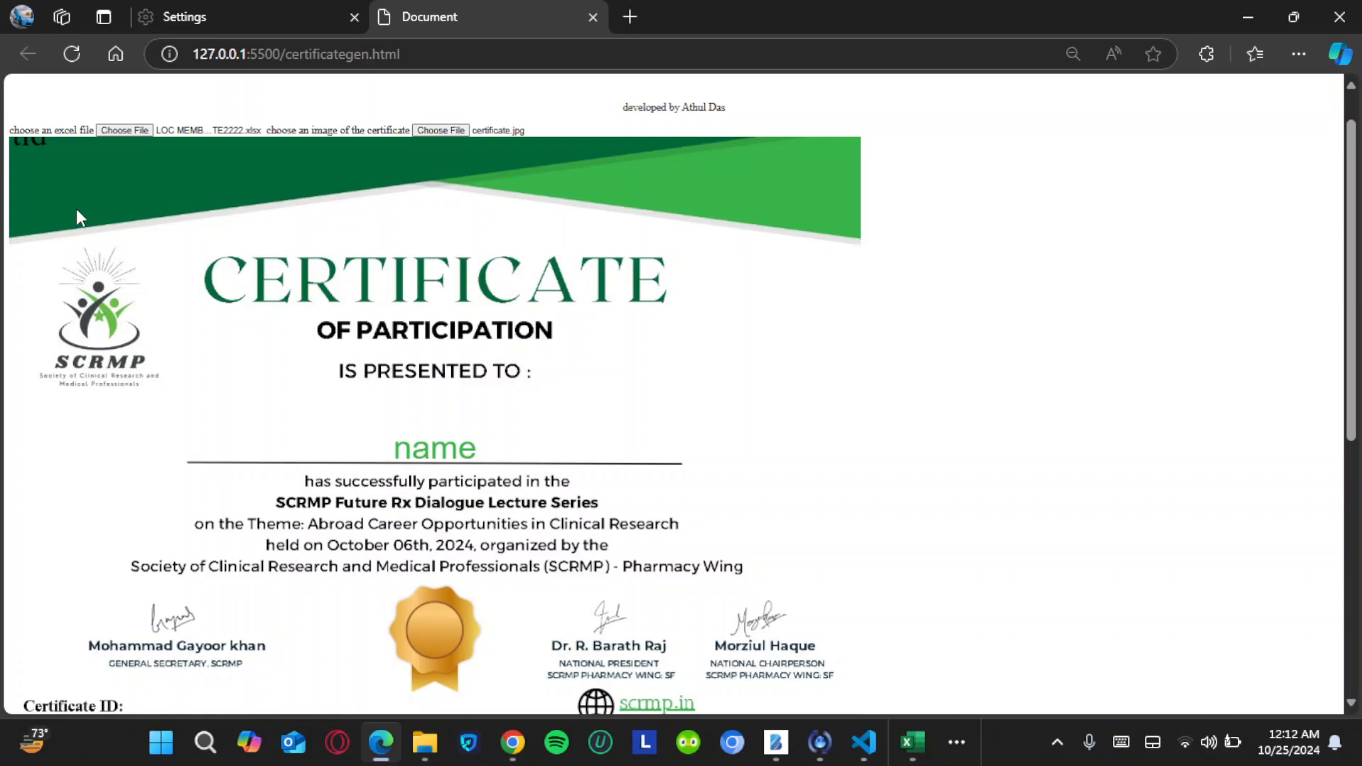
Step: Select the "certid" identifier for adjustment, center it horizontally and set its y position to 844
scroll(75, 209, "down", 7)
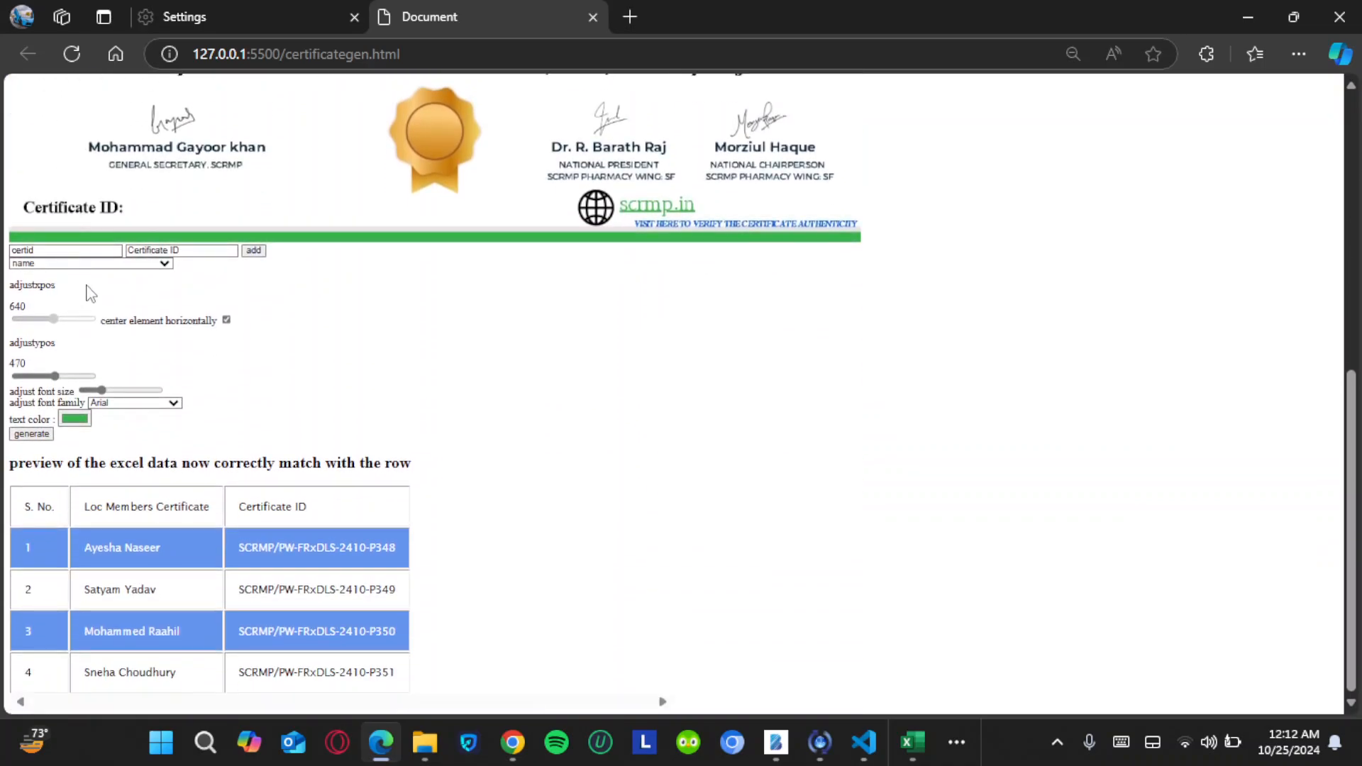
left_click(162, 265)
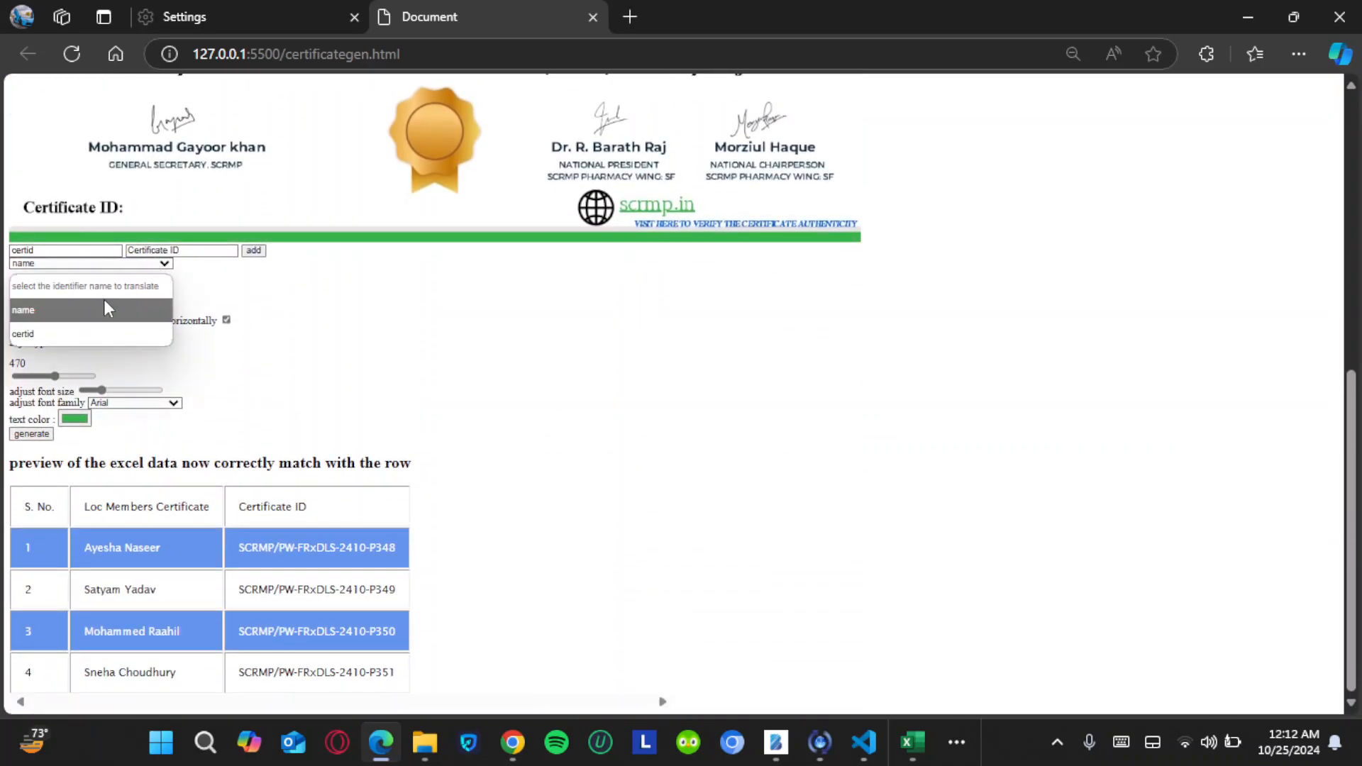
left_click(51, 333)
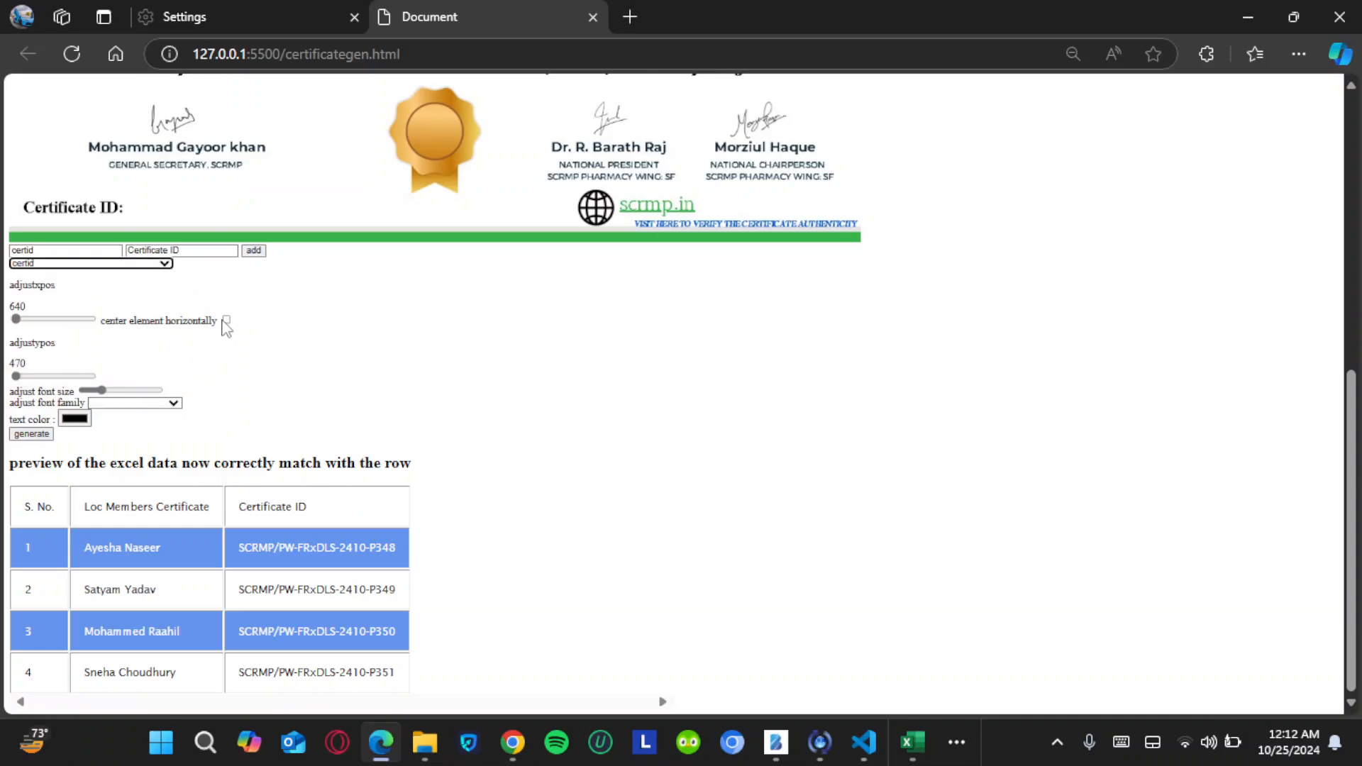
left_click(225, 320)
left_click(22, 376)
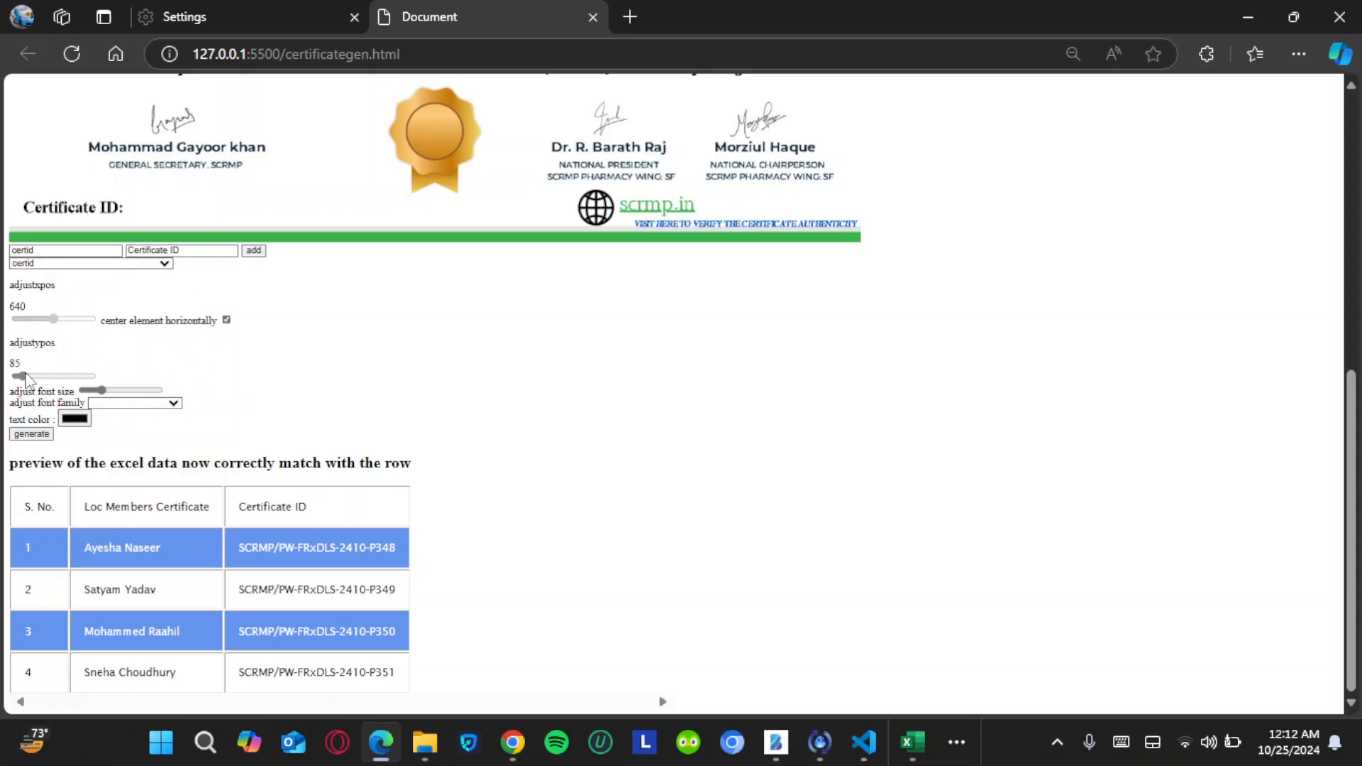
left_click_drag(23, 378, 87, 398)
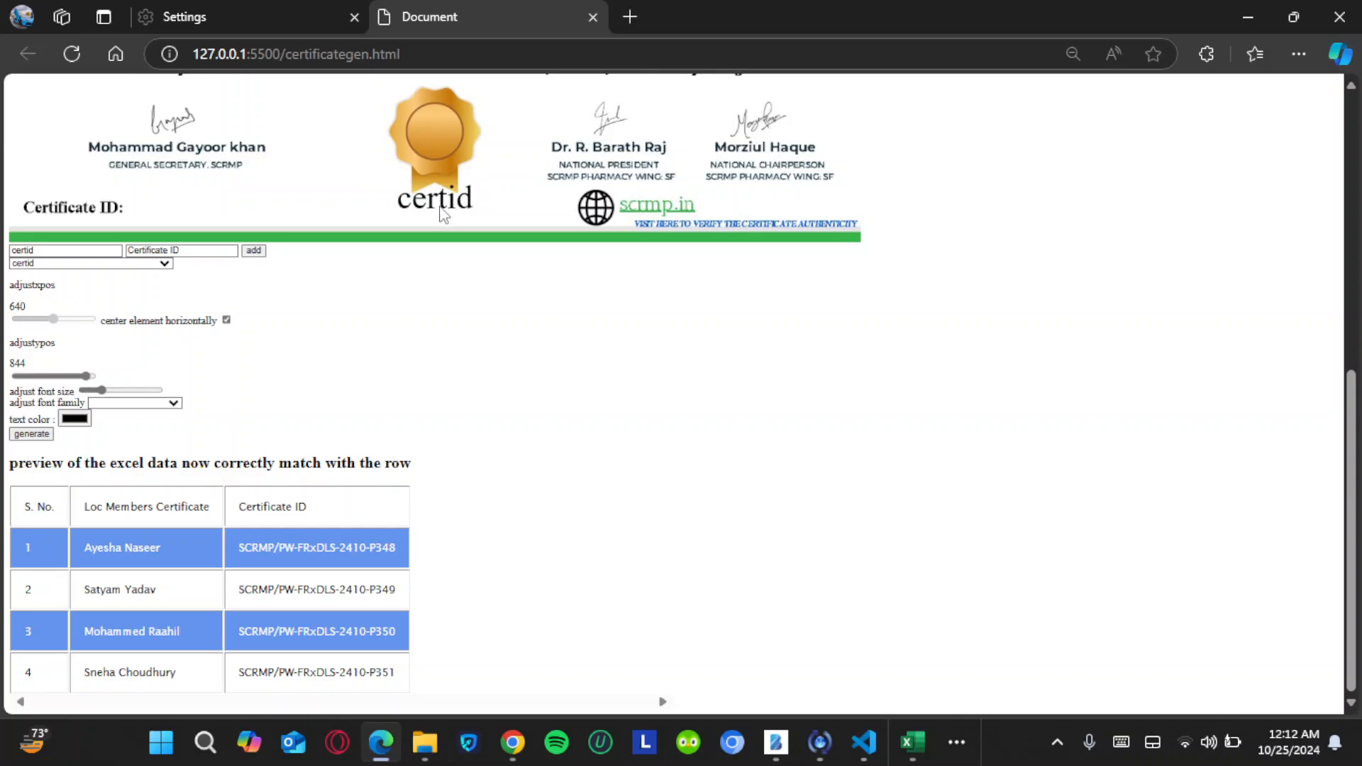
Step: Move the certid text beside the Certificate ID label, uncentered at x position 425 and y position 856, with a smaller font size
left_click(226, 320)
left_click_drag(54, 321, 44, 326)
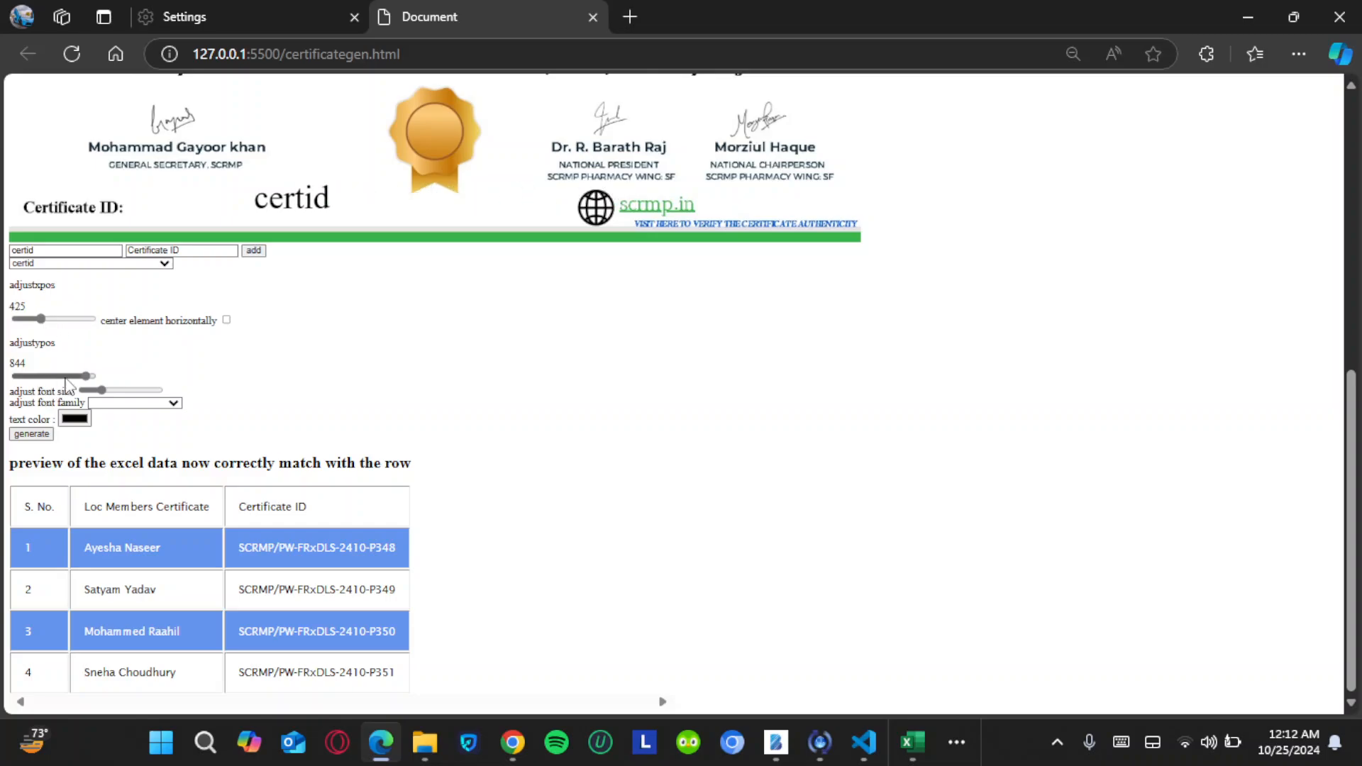
mouse_move(101, 390)
left_mouse_down()
mouse_move(140, 391)
mouse_move(93, 390)
mouse_move(88, 377)
left_mouse_up()
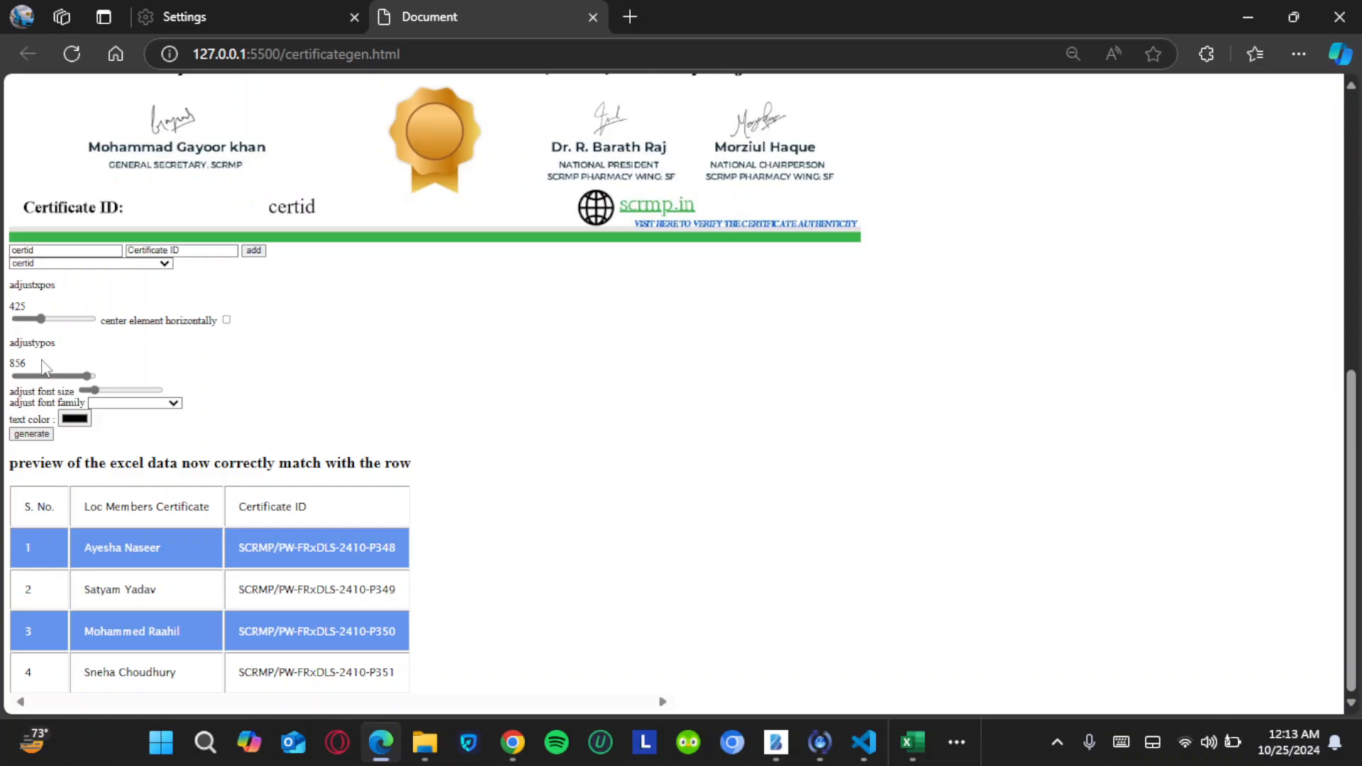
Step: Set the certid text color to the blue sampled with the eyedropper from a highlighted row of the Excel data preview
mouse_move(40, 318)
left_mouse_down()
mouse_move(30, 330)
mouse_move(42, 325)
left_mouse_up()
left_click(77, 421)
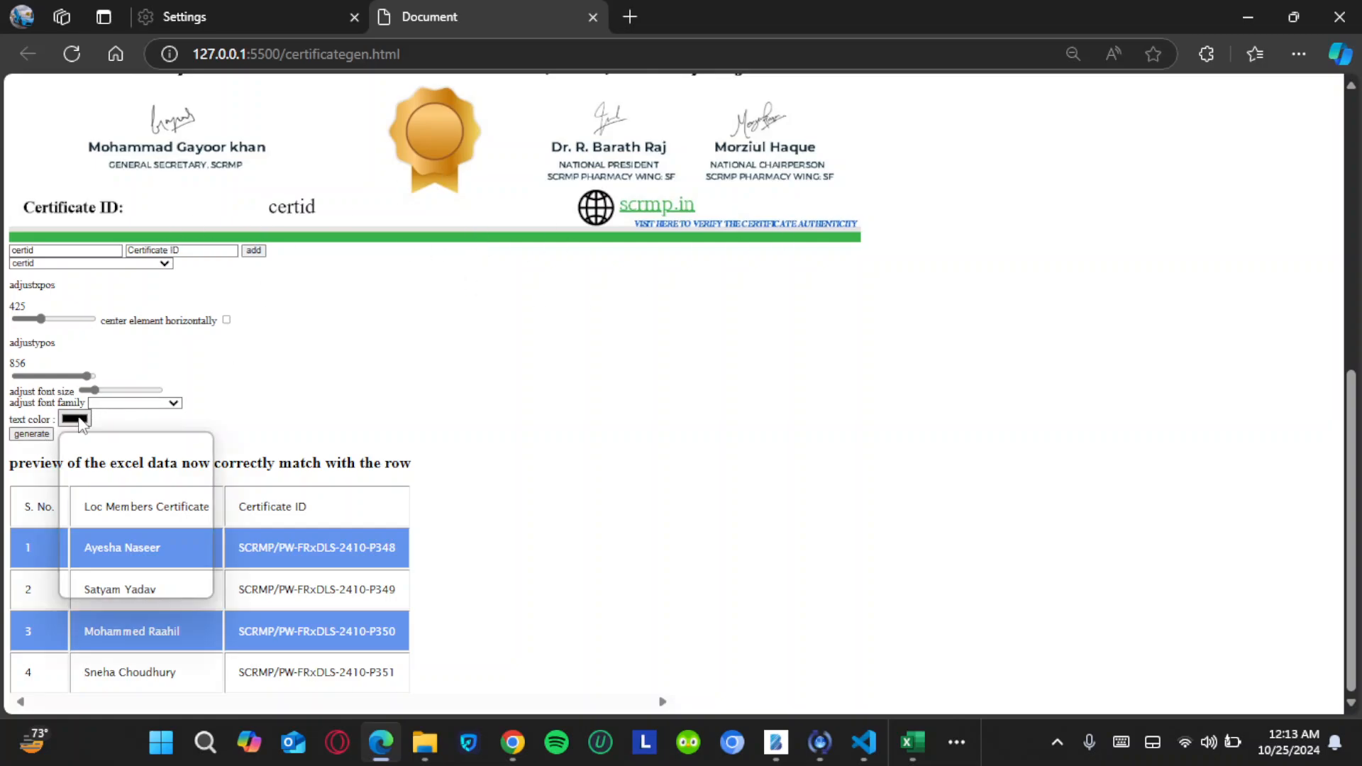
left_click(72, 539)
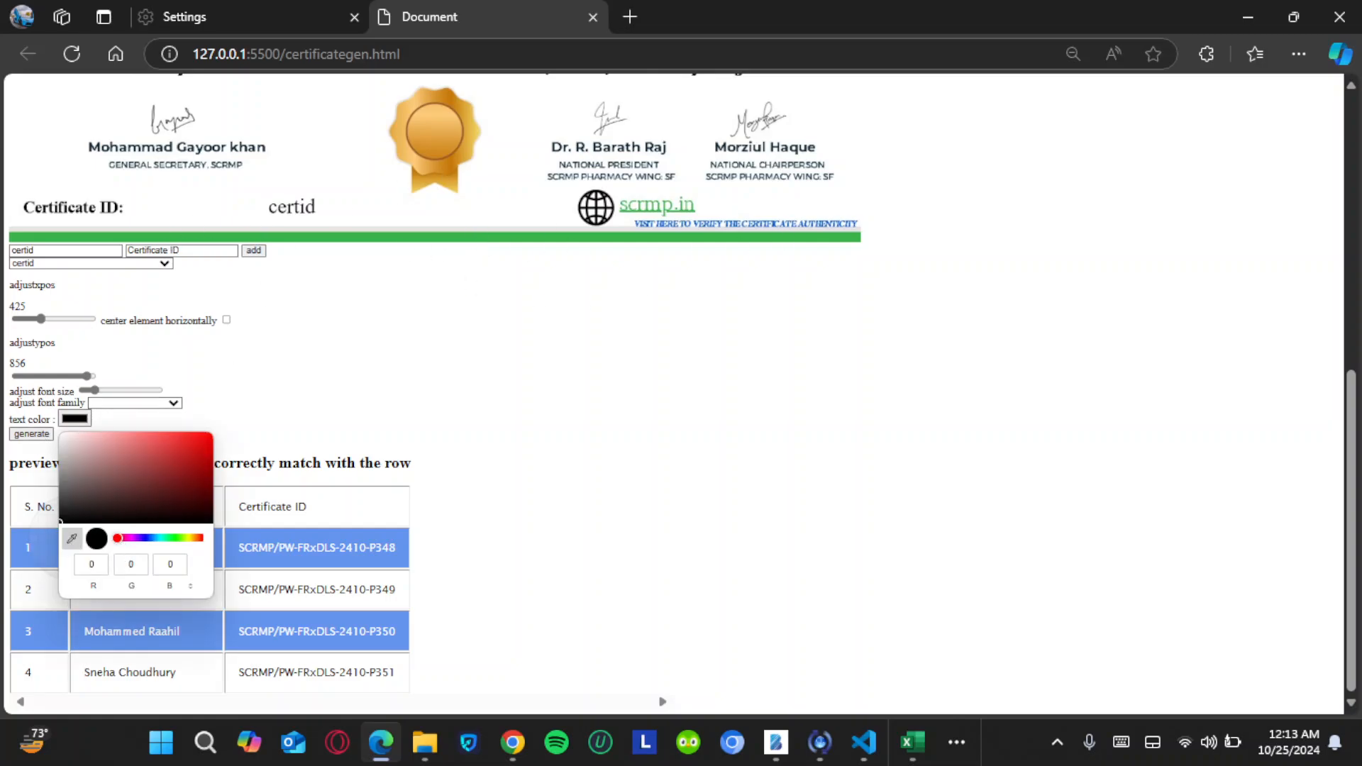
left_click(364, 558)
left_click(440, 406)
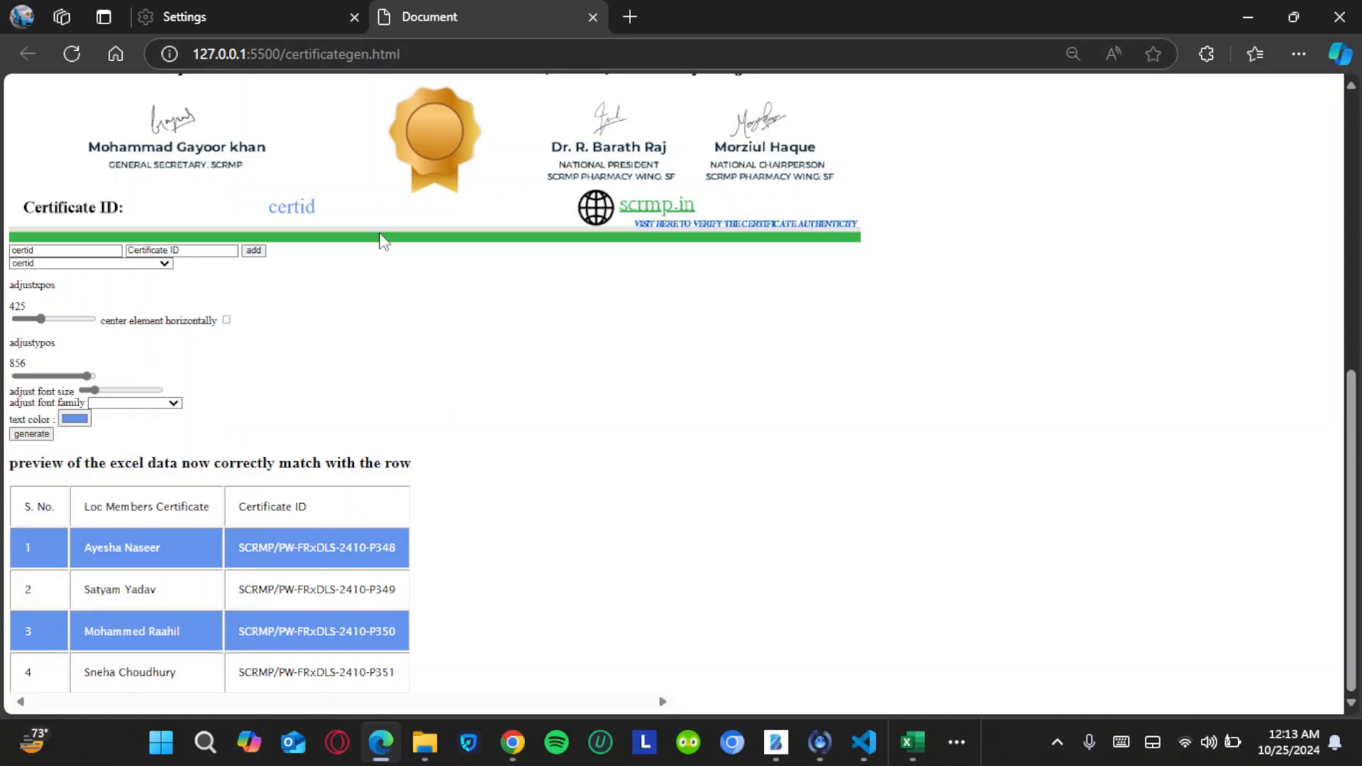
Step: Check the styled name and certid placeholders against the Excel data preview and generate the certificates
scroll(381, 242, "up", 3)
scroll(648, 245, "up", 3)
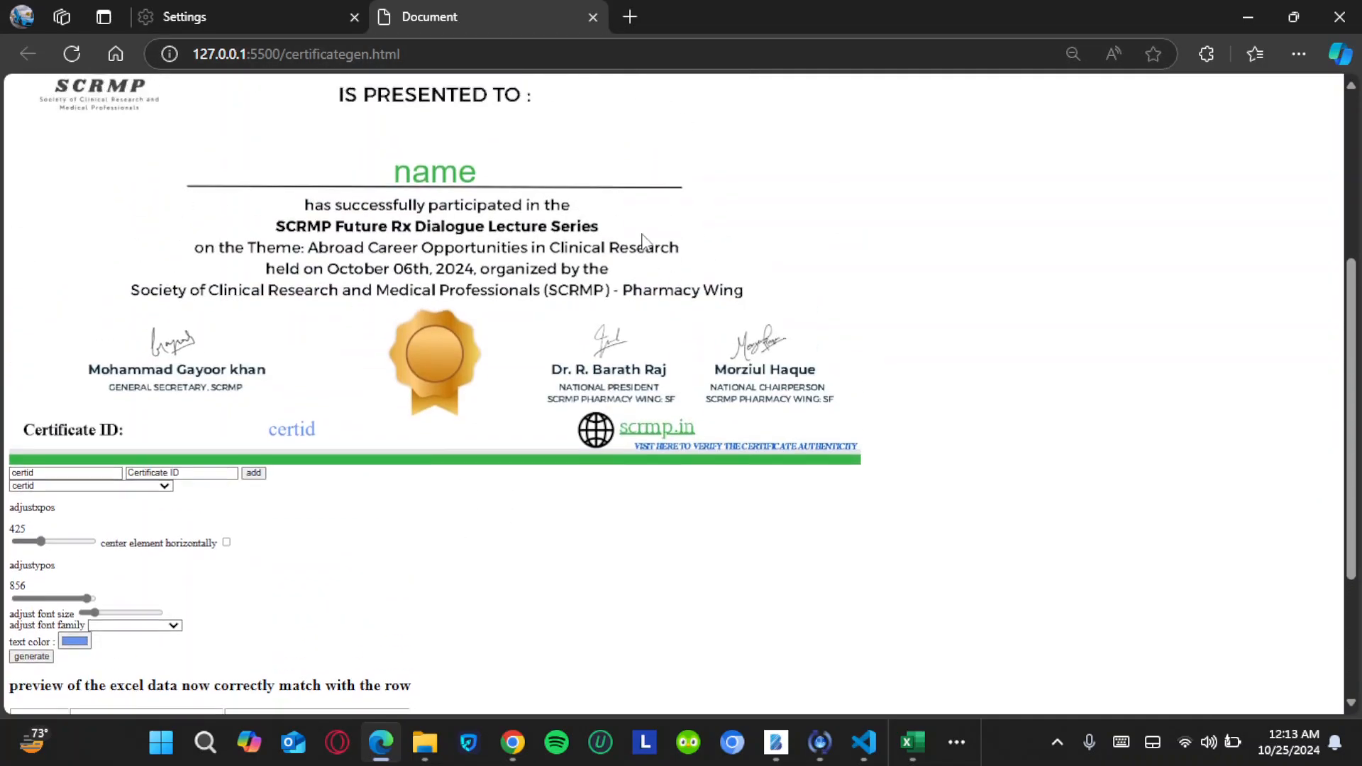
scroll(461, 399, "down", 4)
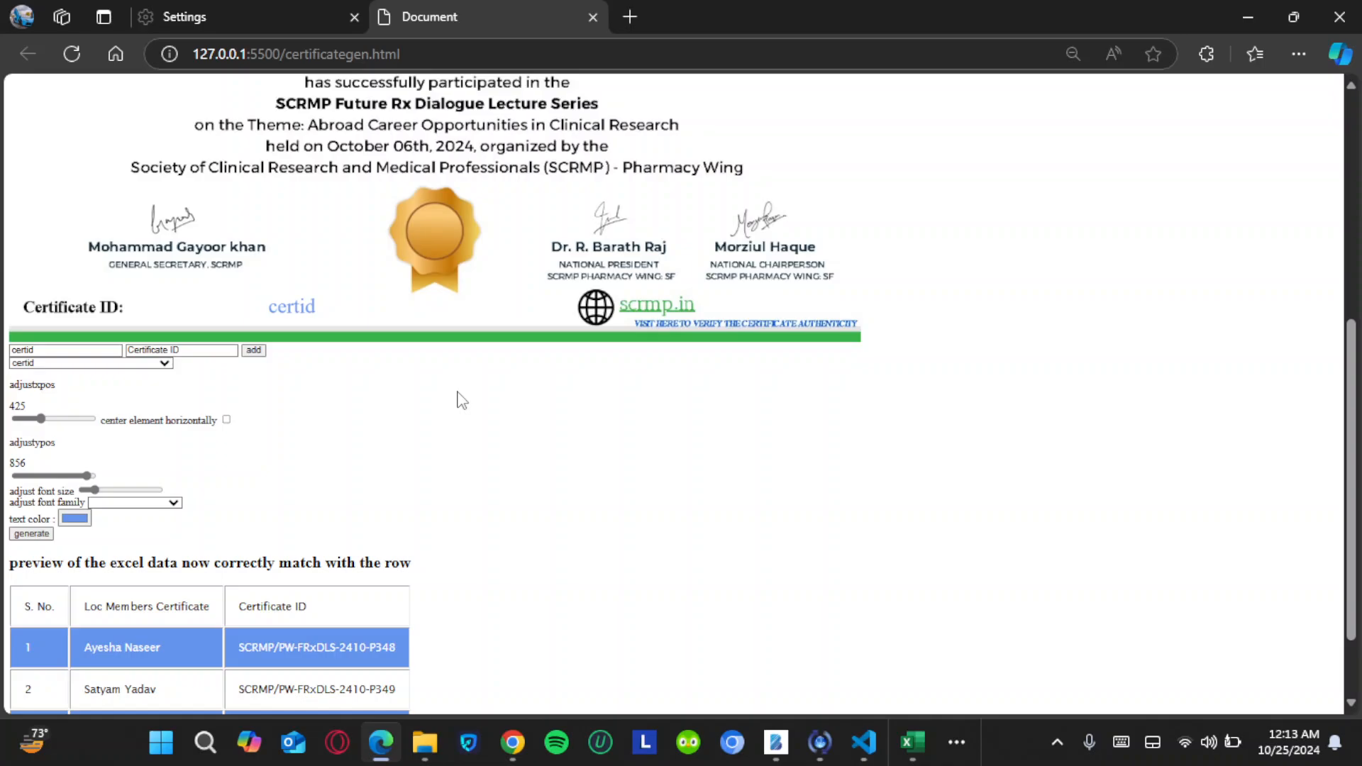
scroll(462, 401, "down", 1)
scroll(454, 410, "up", 4)
scroll(455, 410, "down", 4)
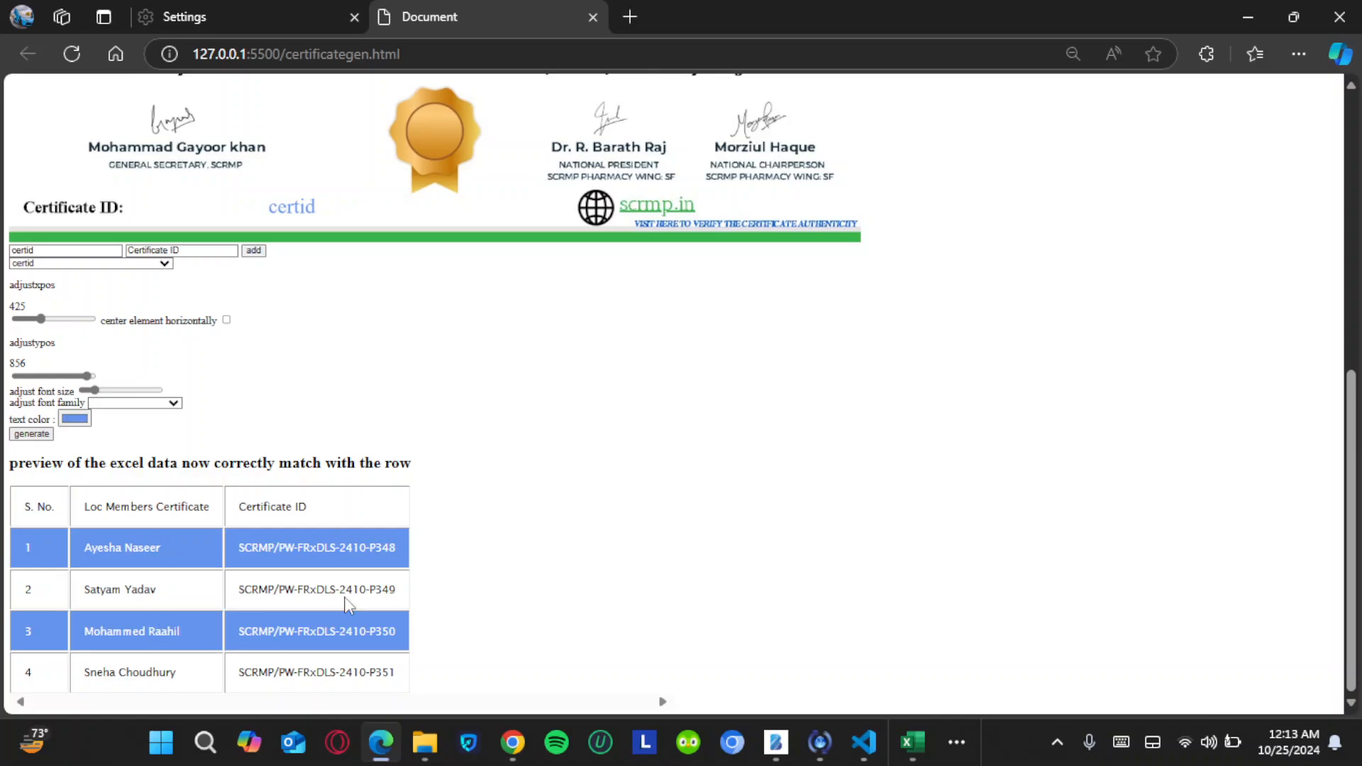
scroll(348, 605, "up", 4)
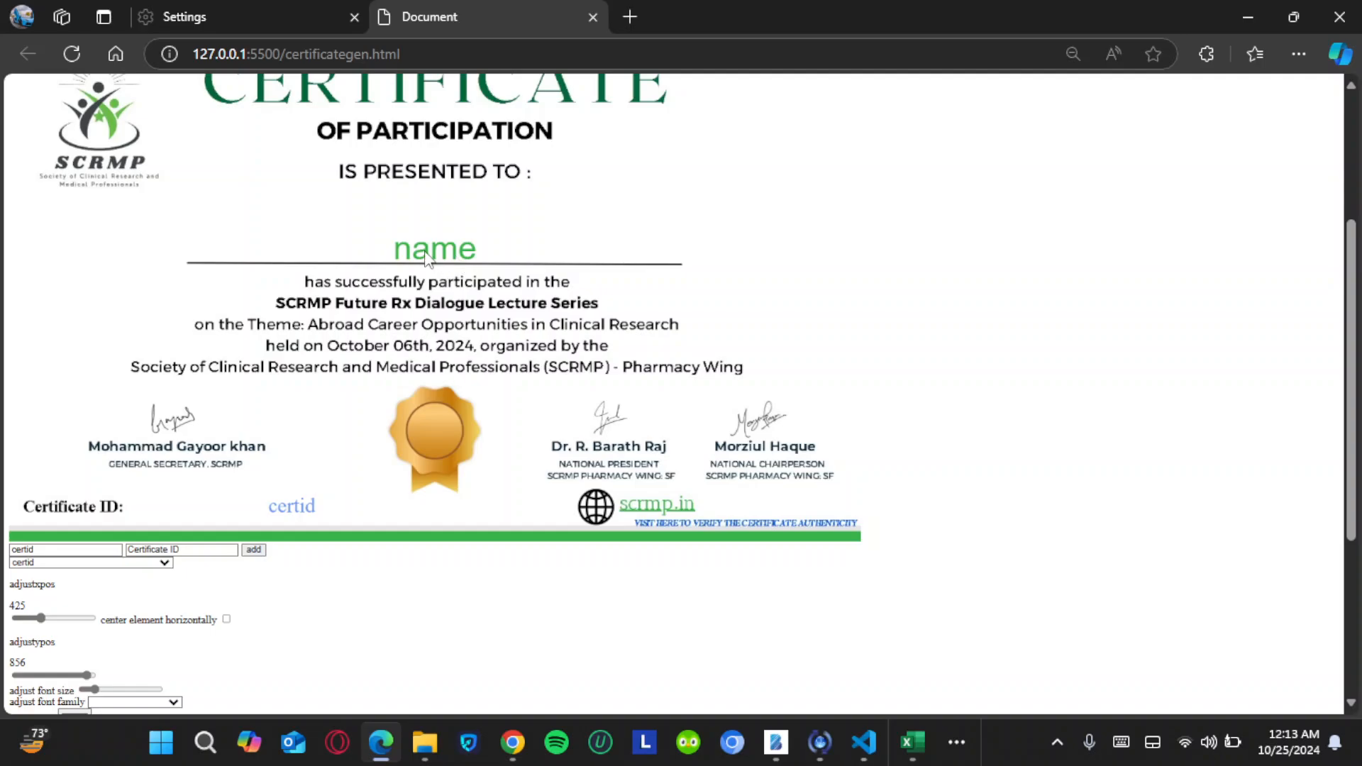
scroll(431, 261, "down", 4)
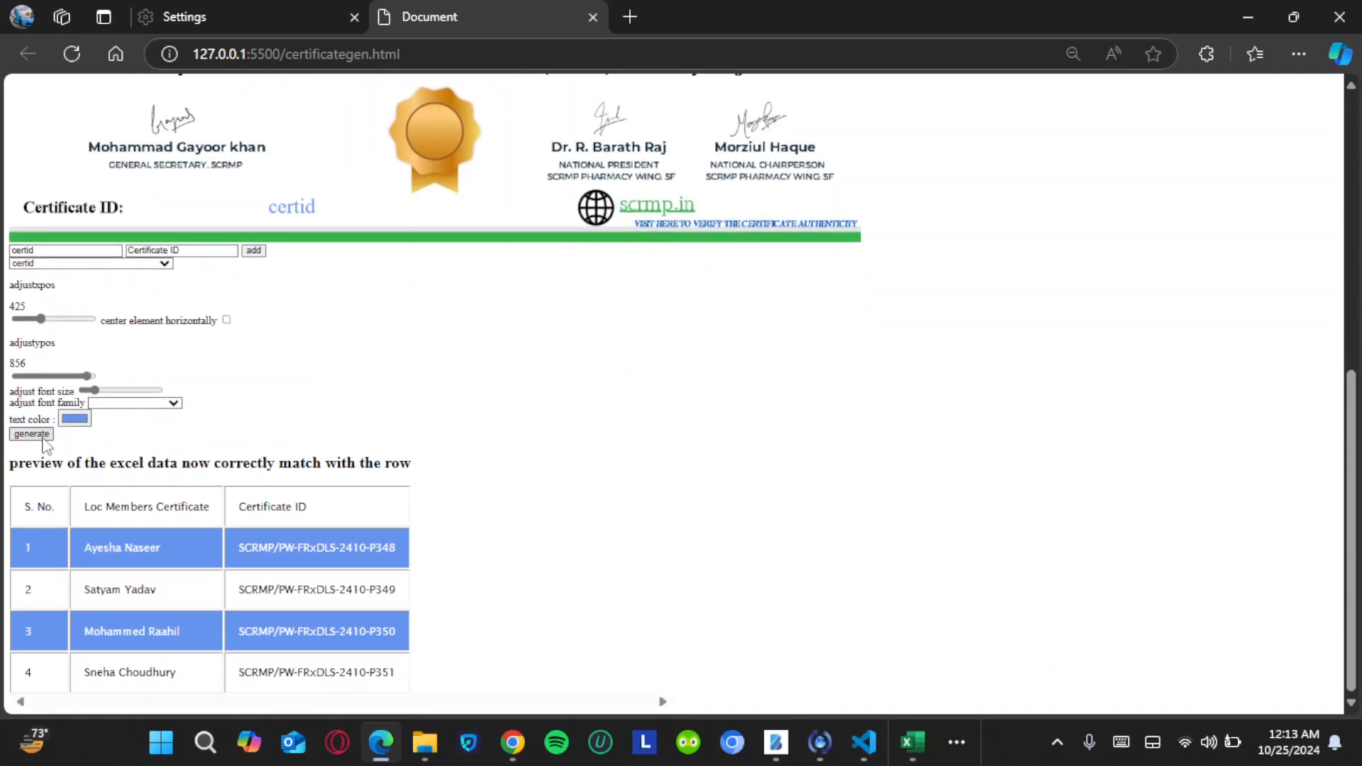
left_click(43, 436)
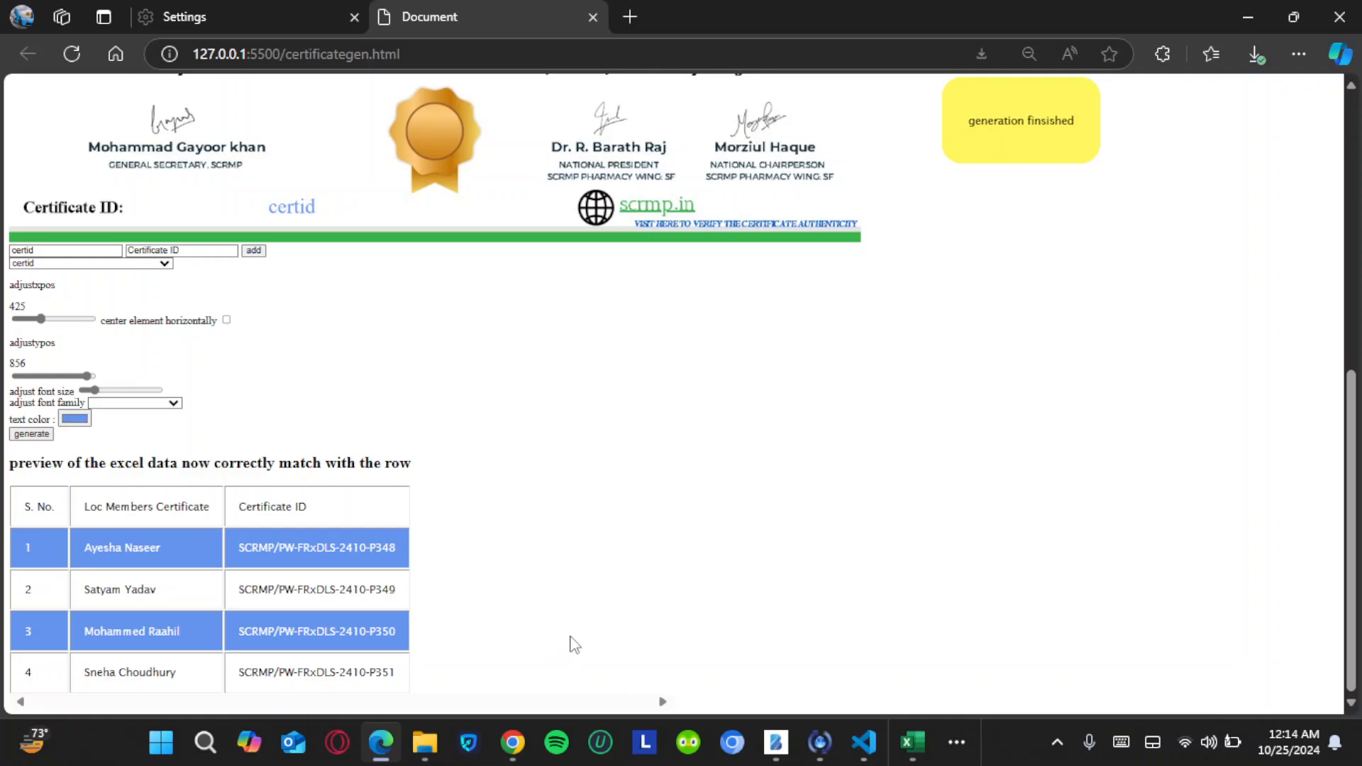
Step: Switch to File Explorer, go to the test folder and open the generated certificate-1.jpg
left_click(425, 745)
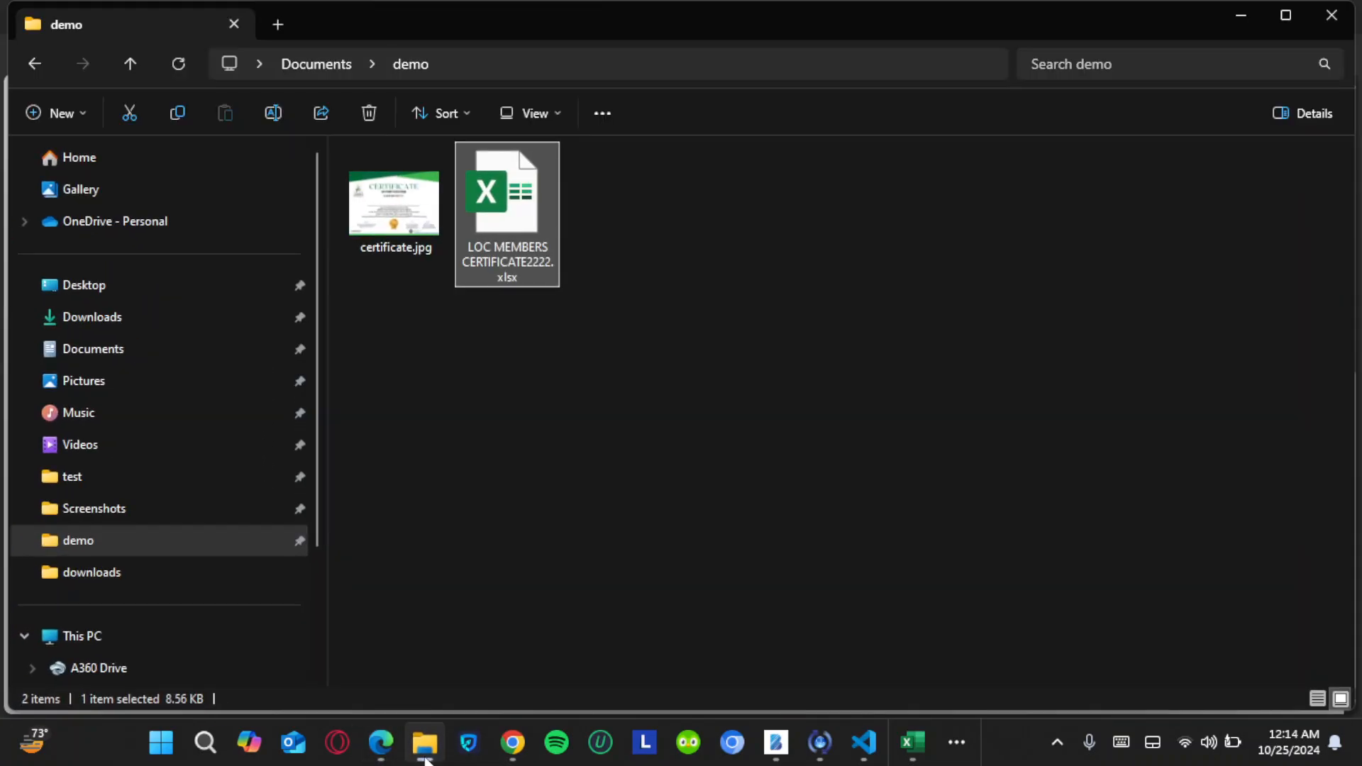
left_click(98, 482)
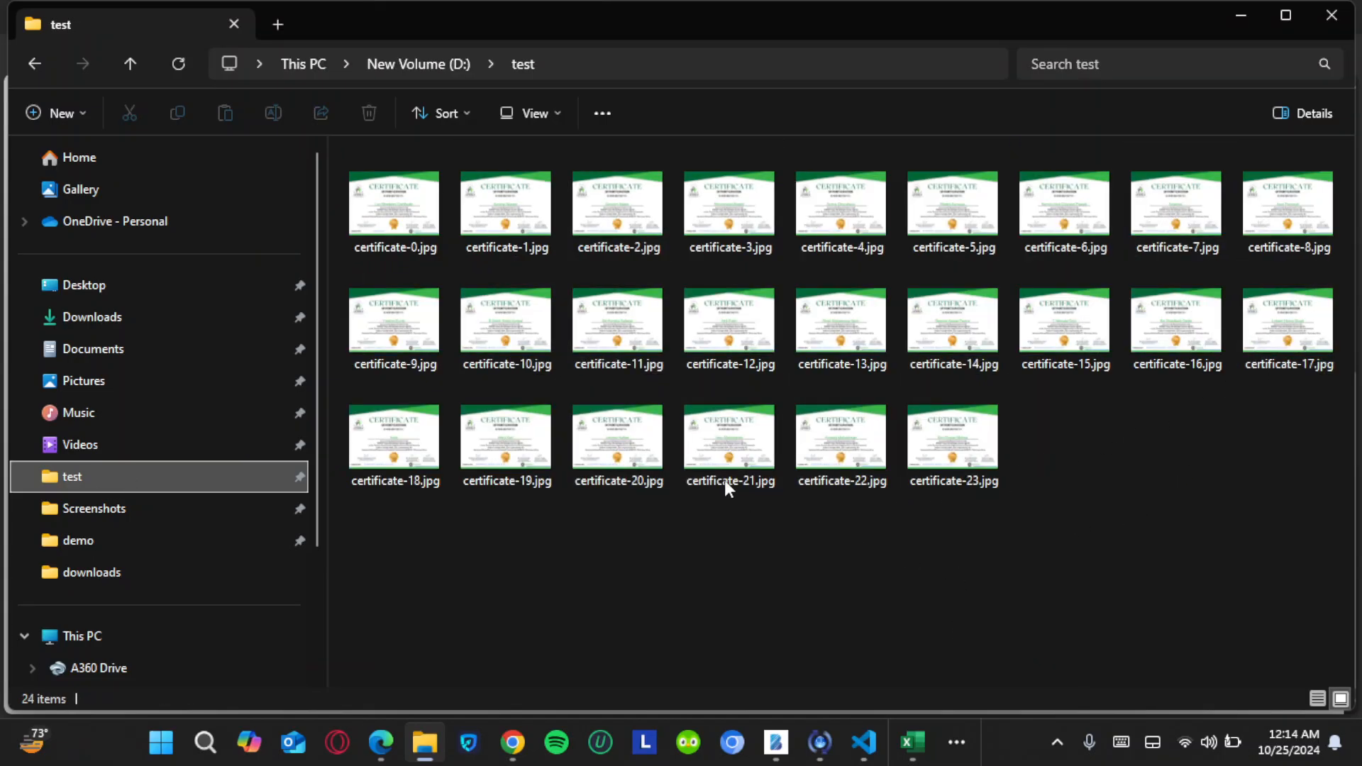
left_click(506, 233)
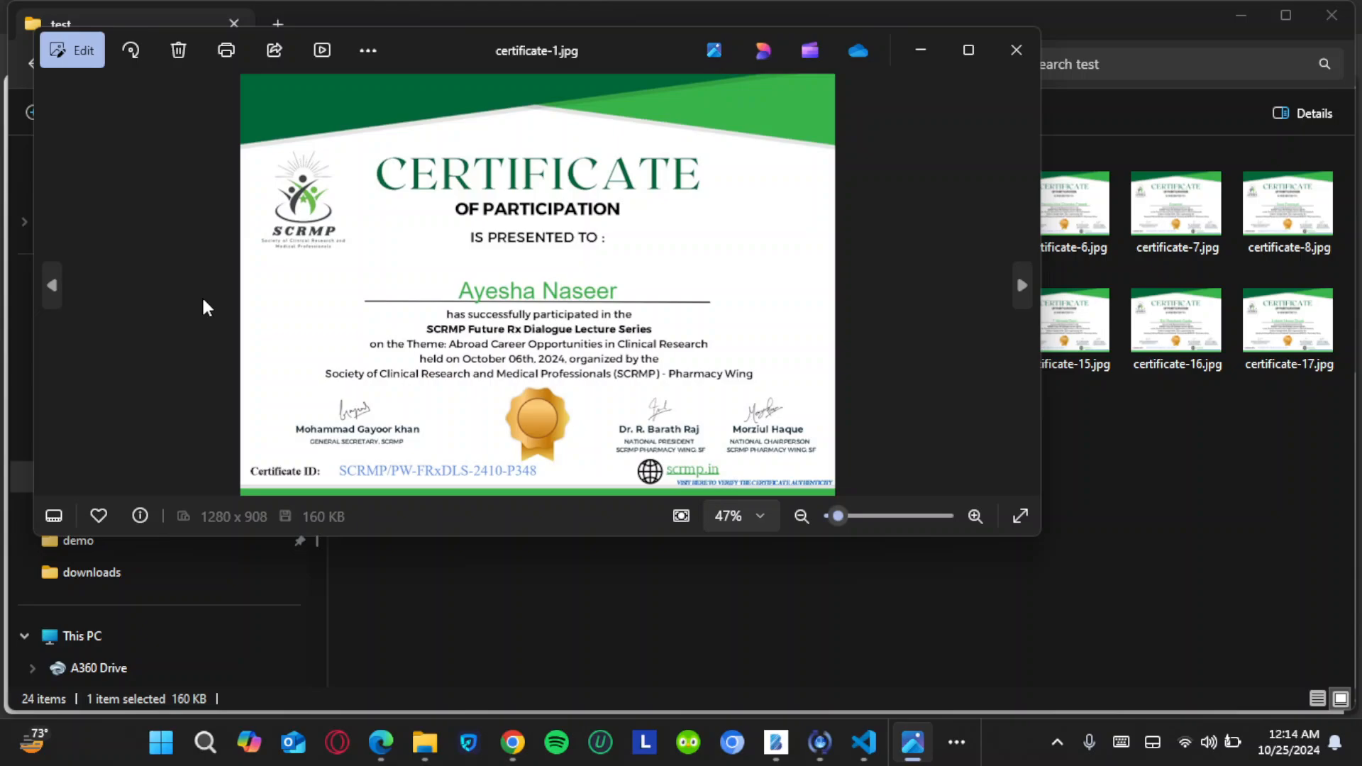
Step: Page through the generated certificates up to certificate-23.jpg, checking each name and certificate ID, and close the image viewer
key("Right")
key("Right")
key("Right")
key("Right")
key("Right")
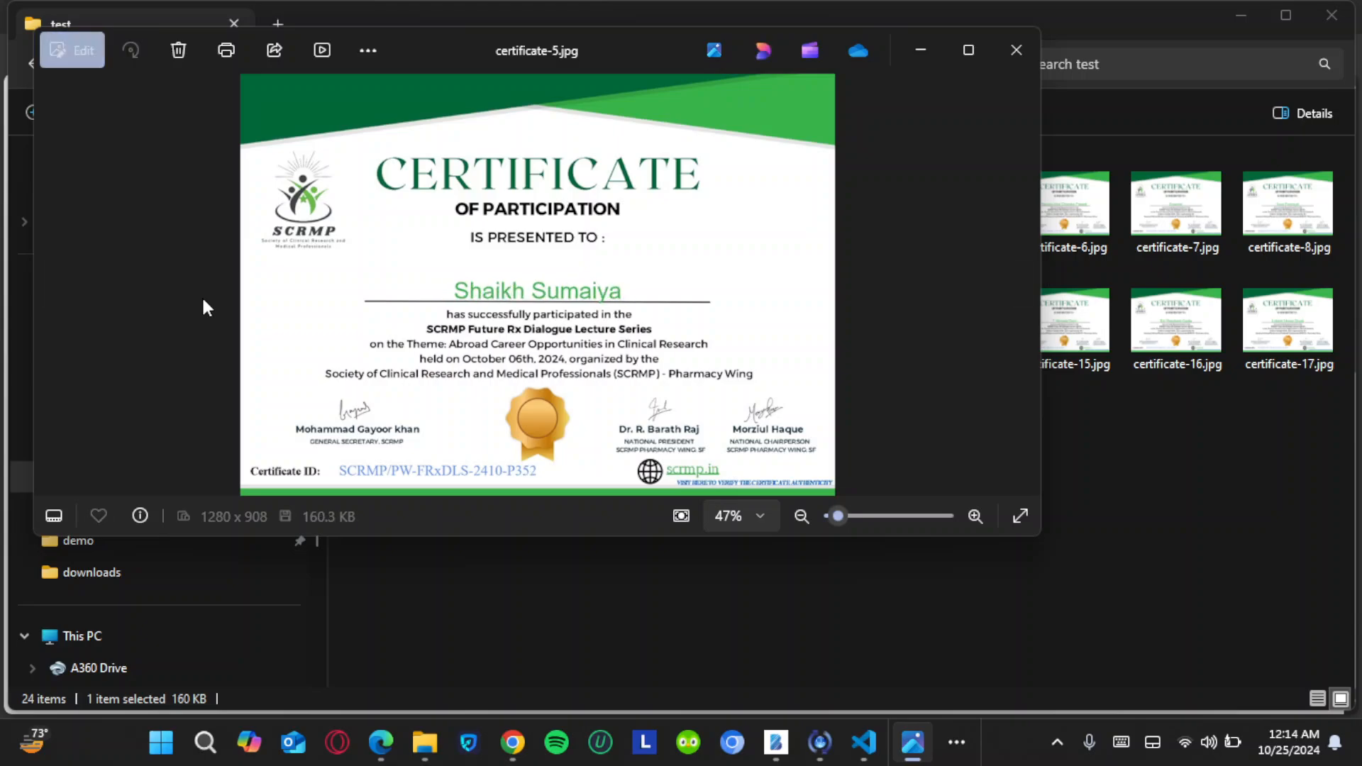
key("Right")
key("Right")
key("Right")
key("Right")
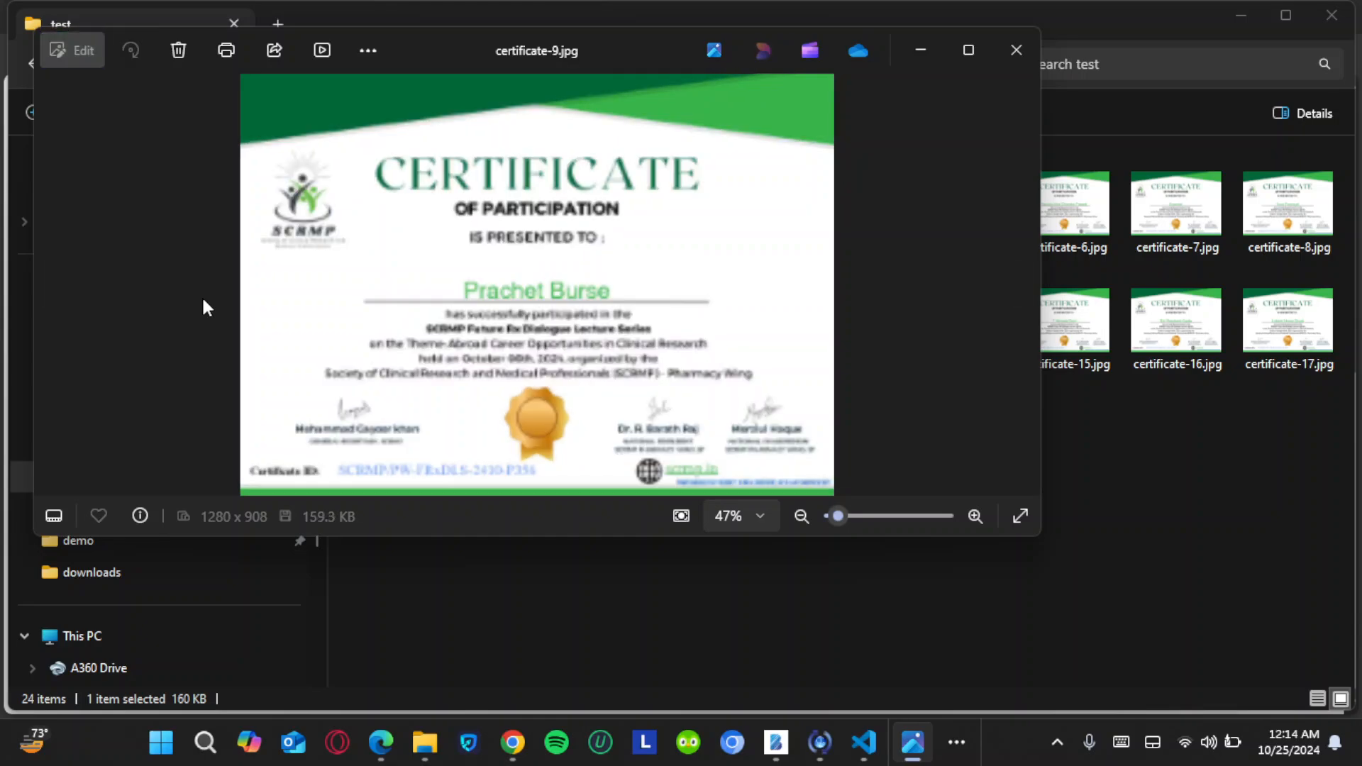
key("Right")
key("Right")
key("Right")
key("Right")
key("Right")
key("Right")
key("Right")
key("Right")
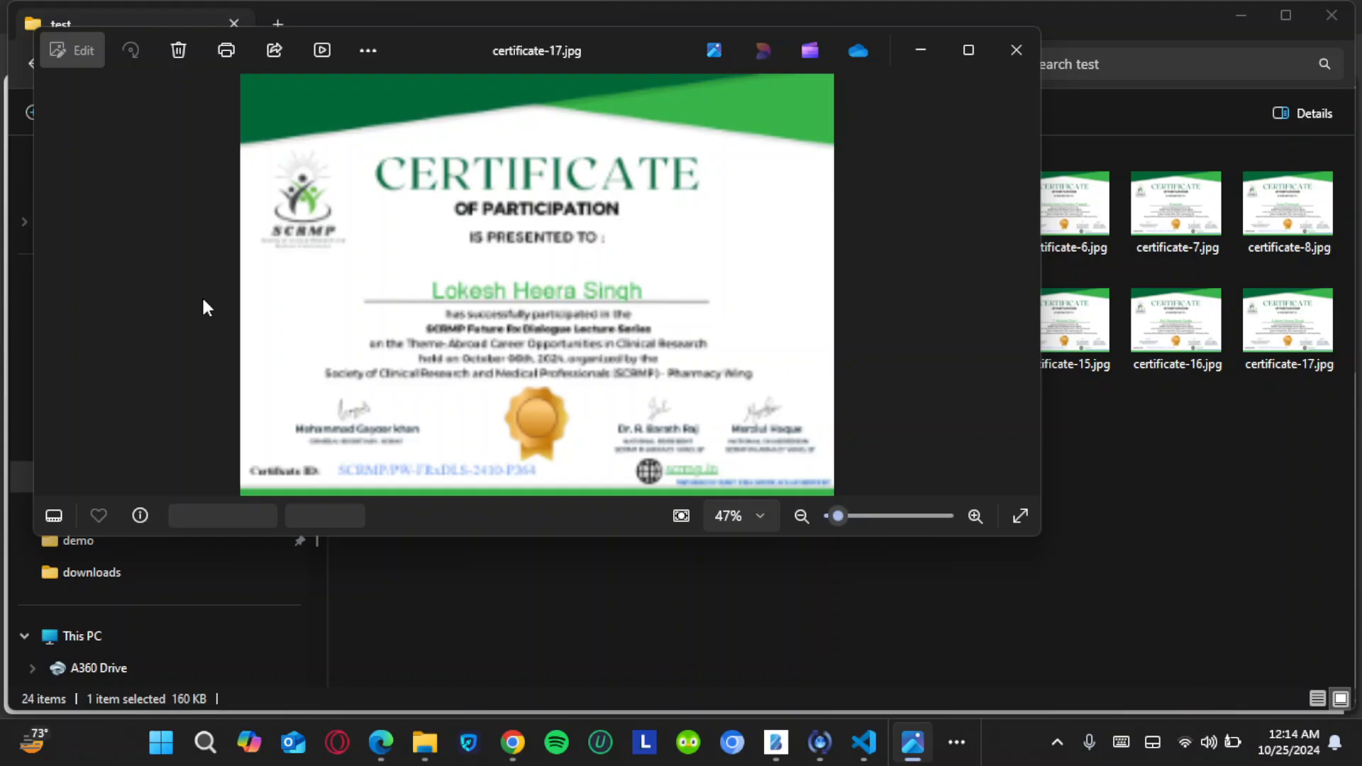
key("Right")
key("Right")
key("Right")
key("Right")
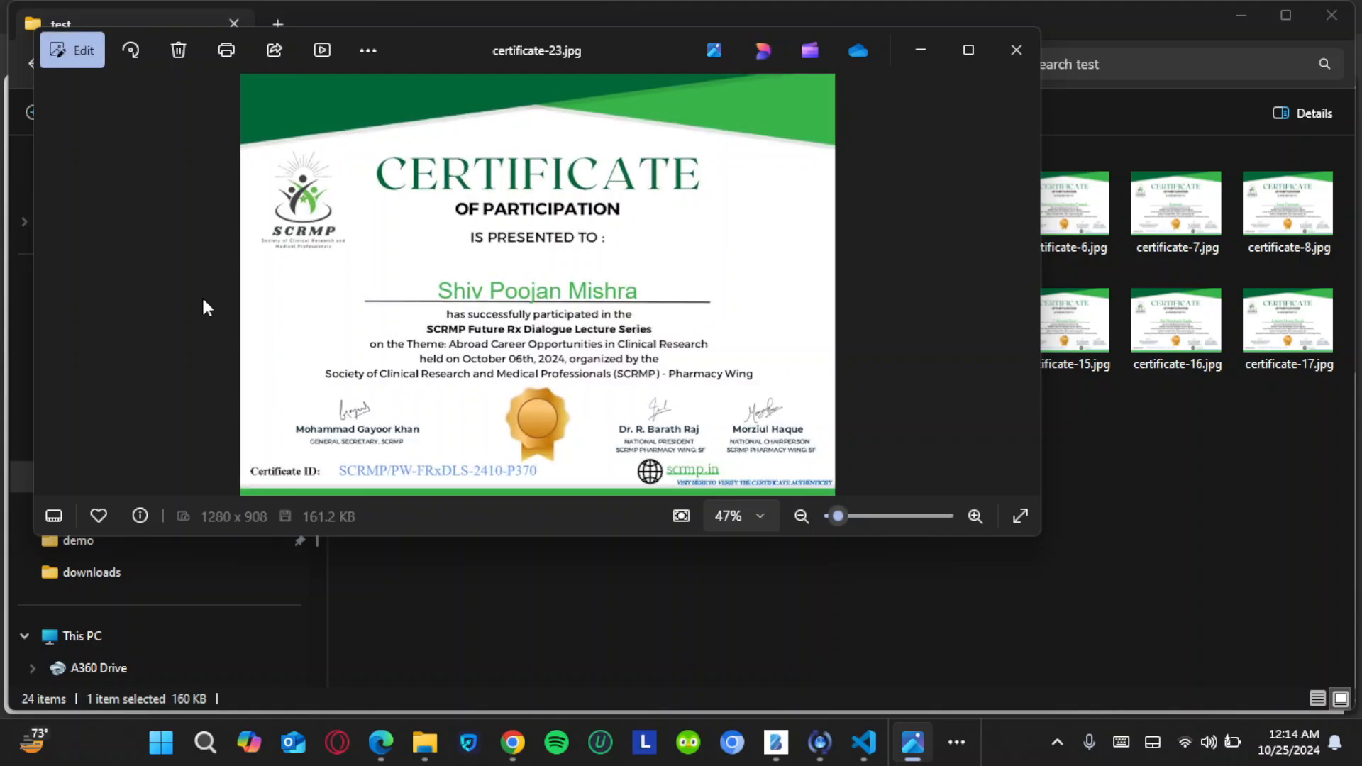
left_click(1017, 51)
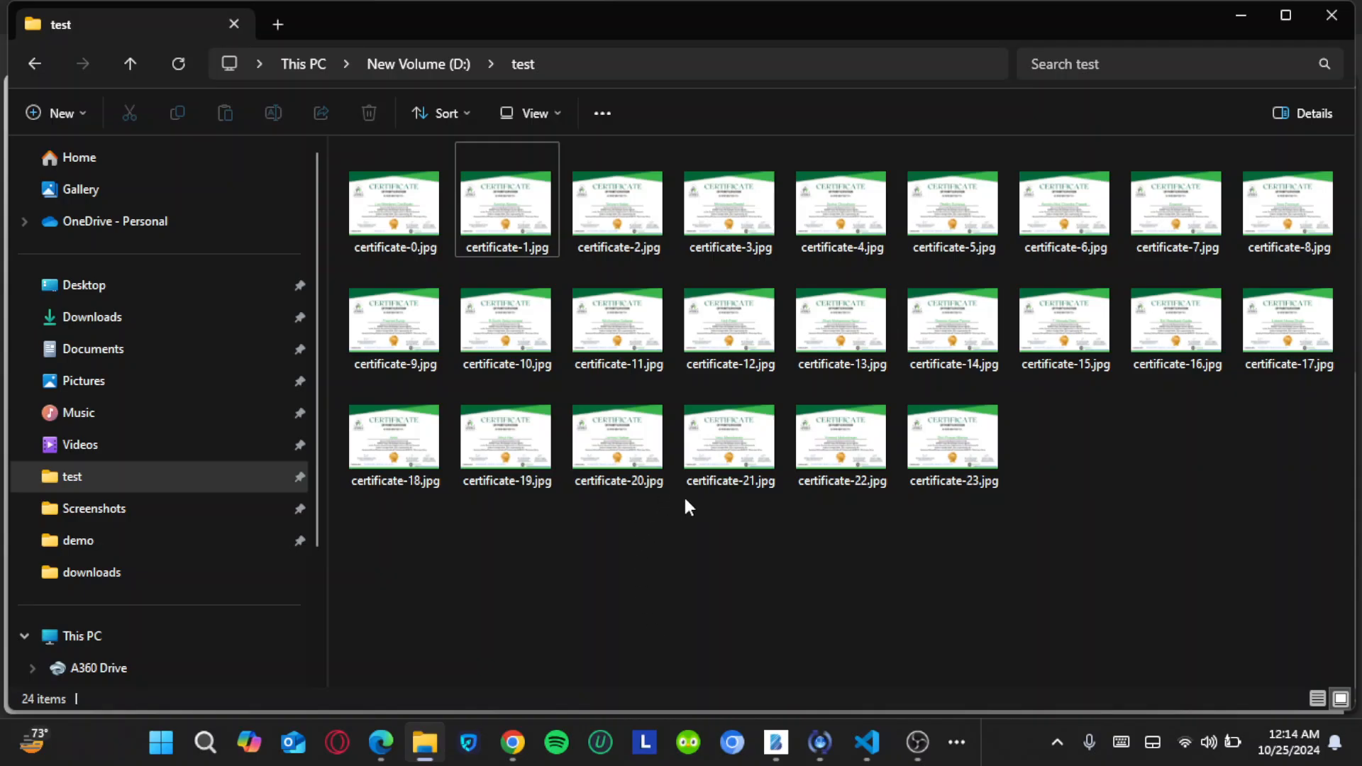